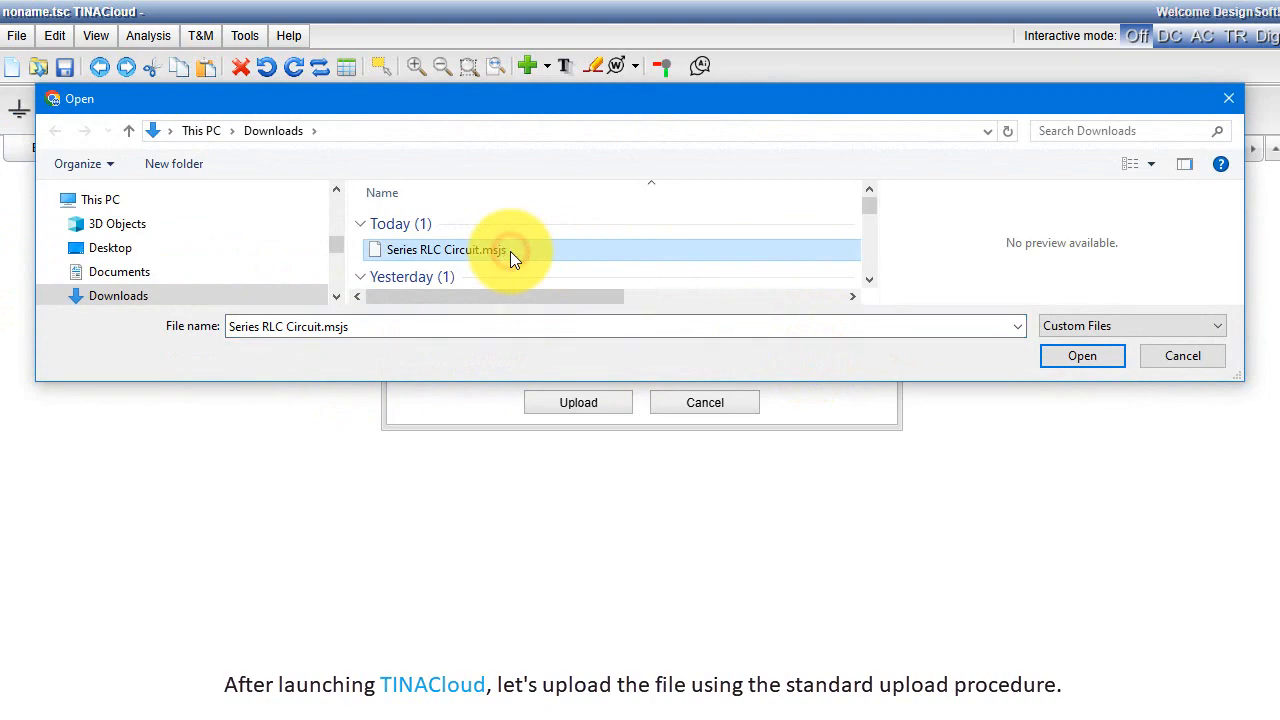
# Upload the circuit file Series RLC Circuit.msjs and run a transient analysis on it.
pyautogui.click(1065, 354)
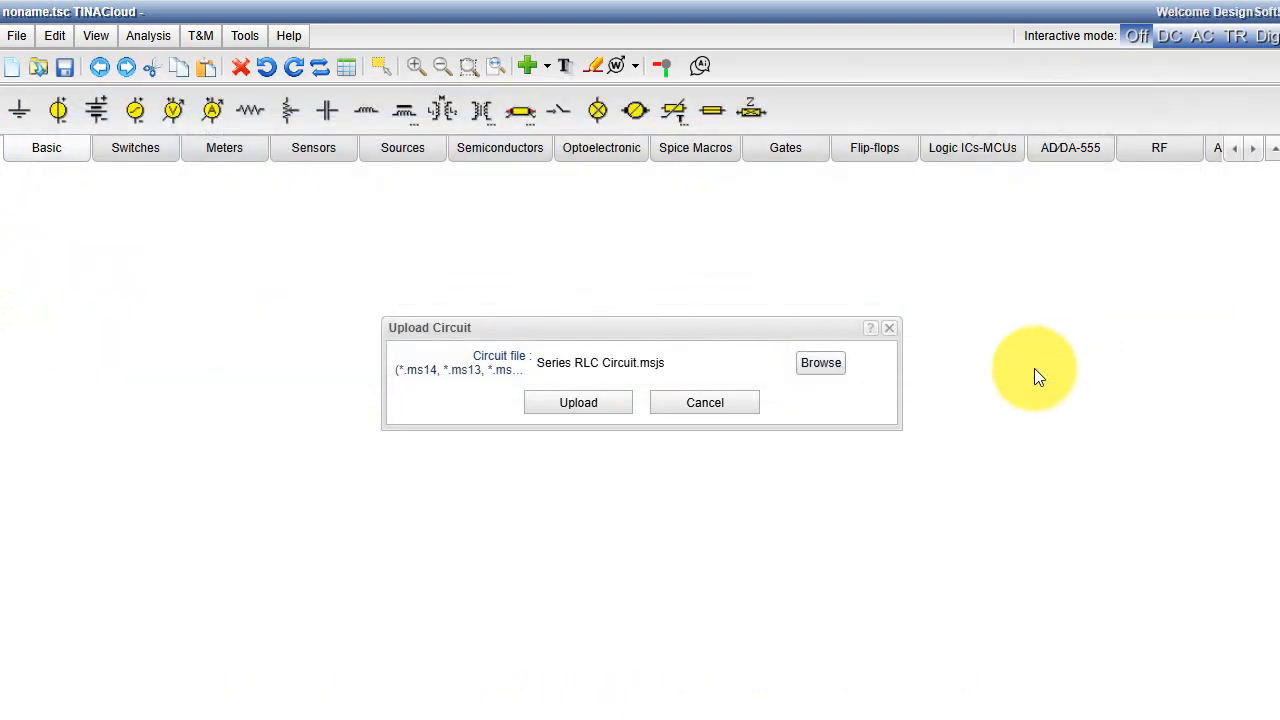
pyautogui.click(606, 405)
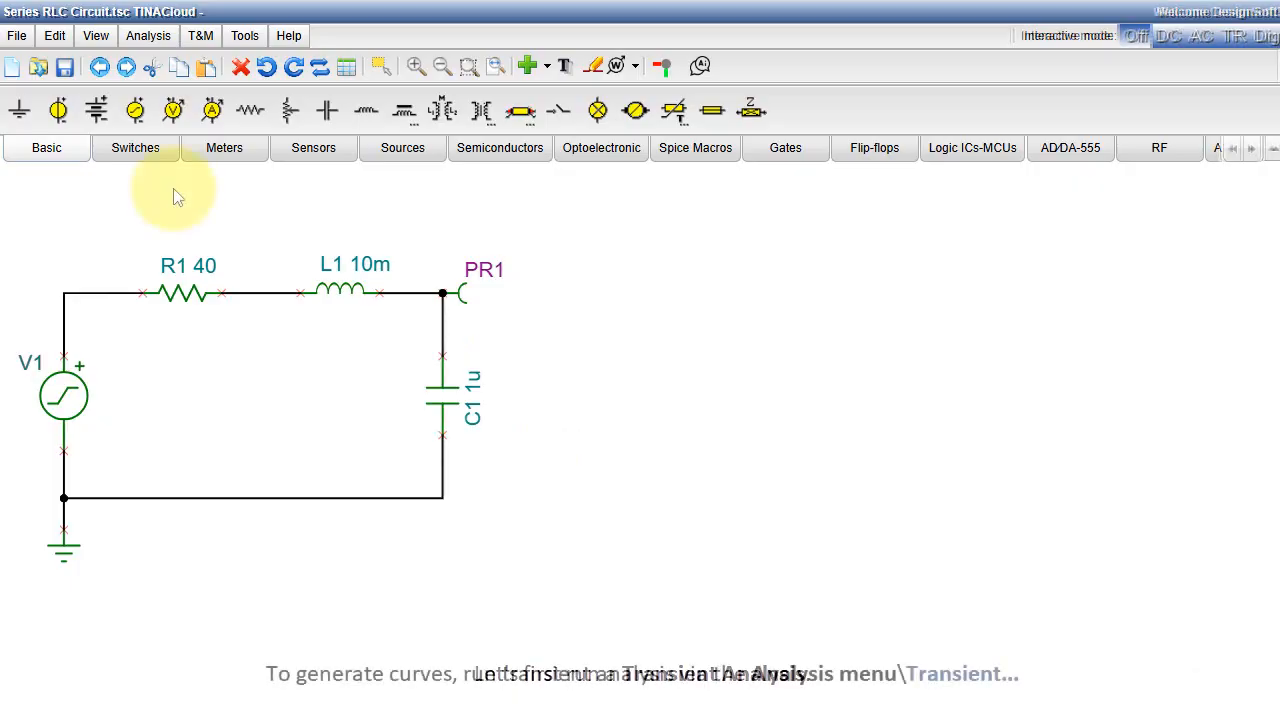
pyautogui.click(145, 45)
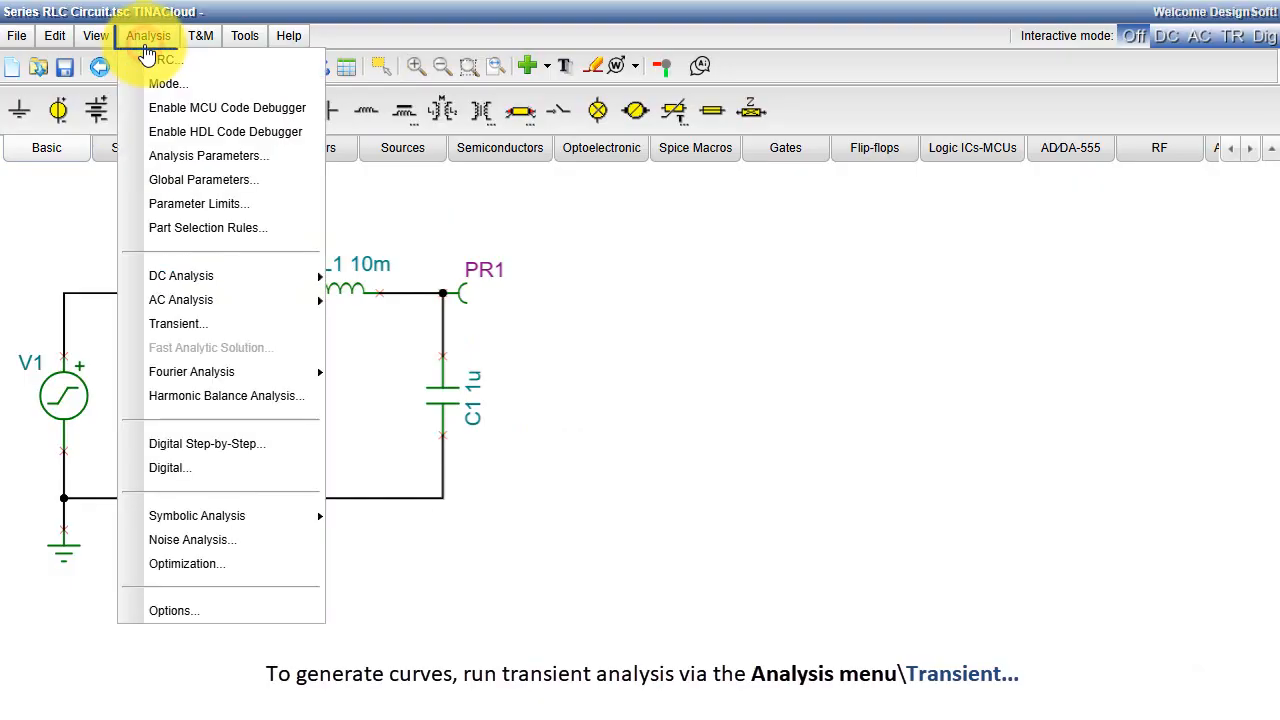
pyautogui.click(210, 323)
pyautogui.click(686, 480)
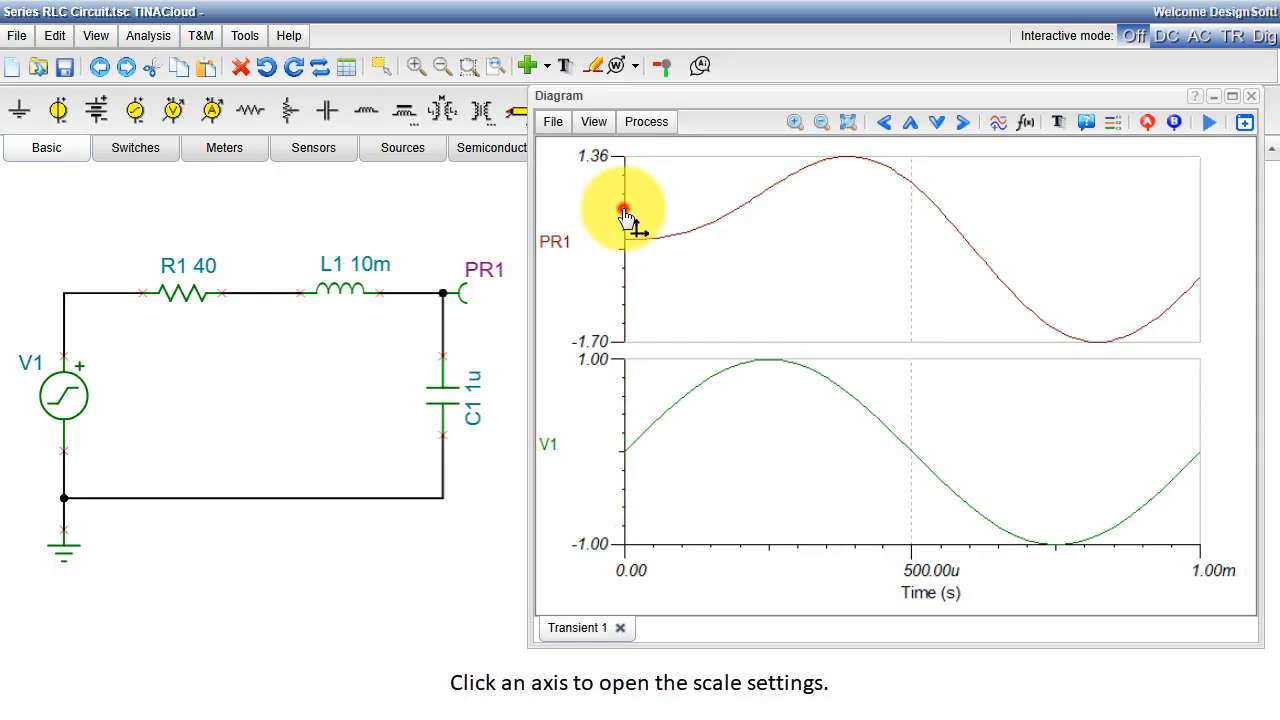
# Enable the rounded axis scale for the PR1 axis of the transient diagram.
pyautogui.click(624, 214)
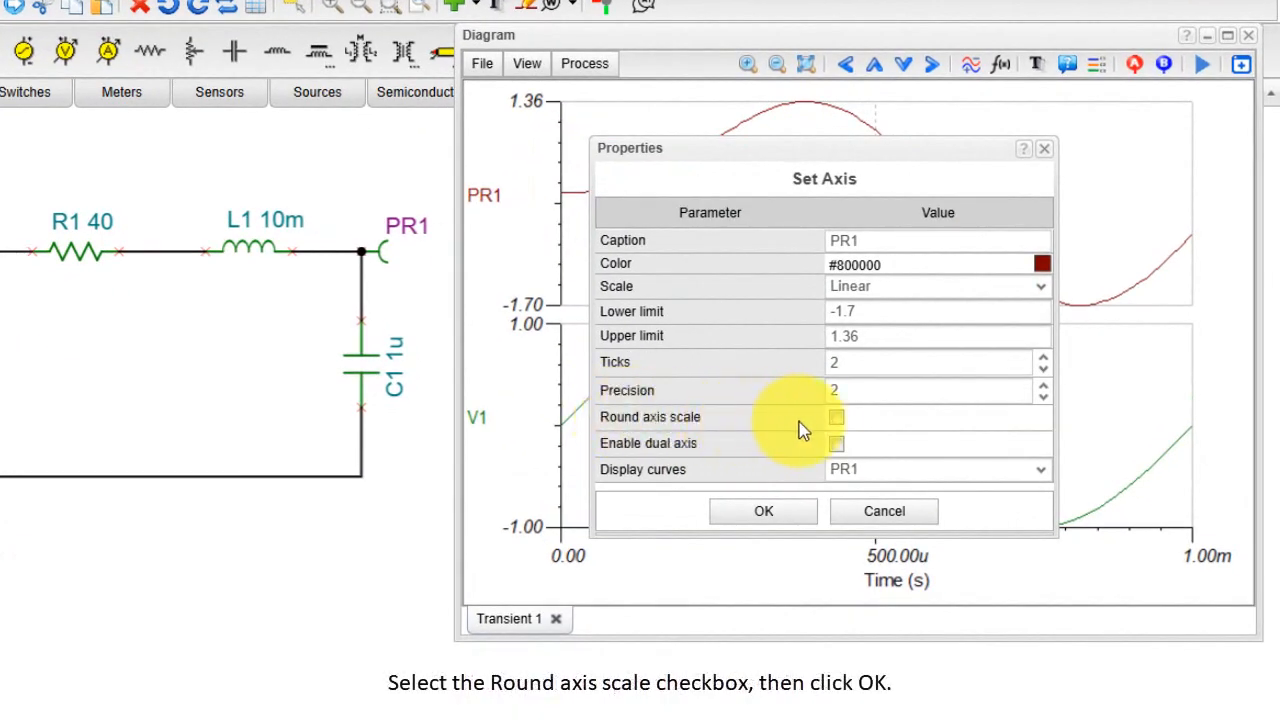
pyautogui.click(834, 418)
pyautogui.click(835, 420)
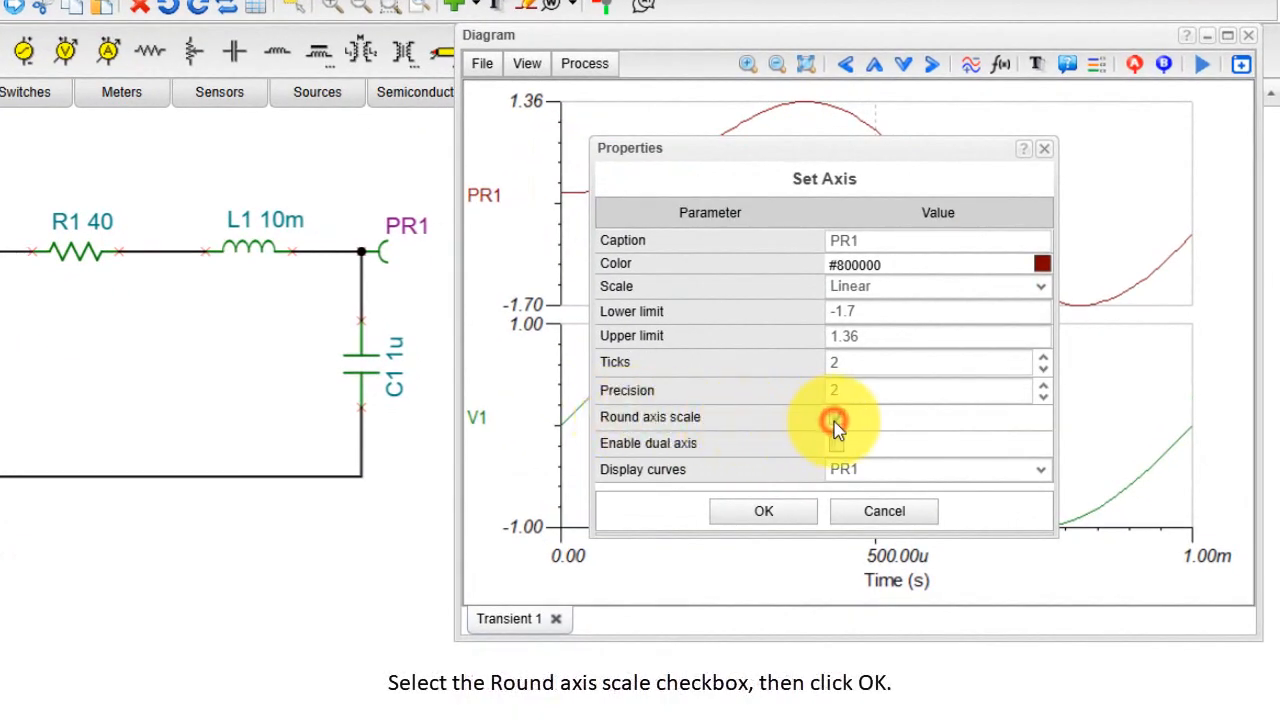
pyautogui.click(758, 514)
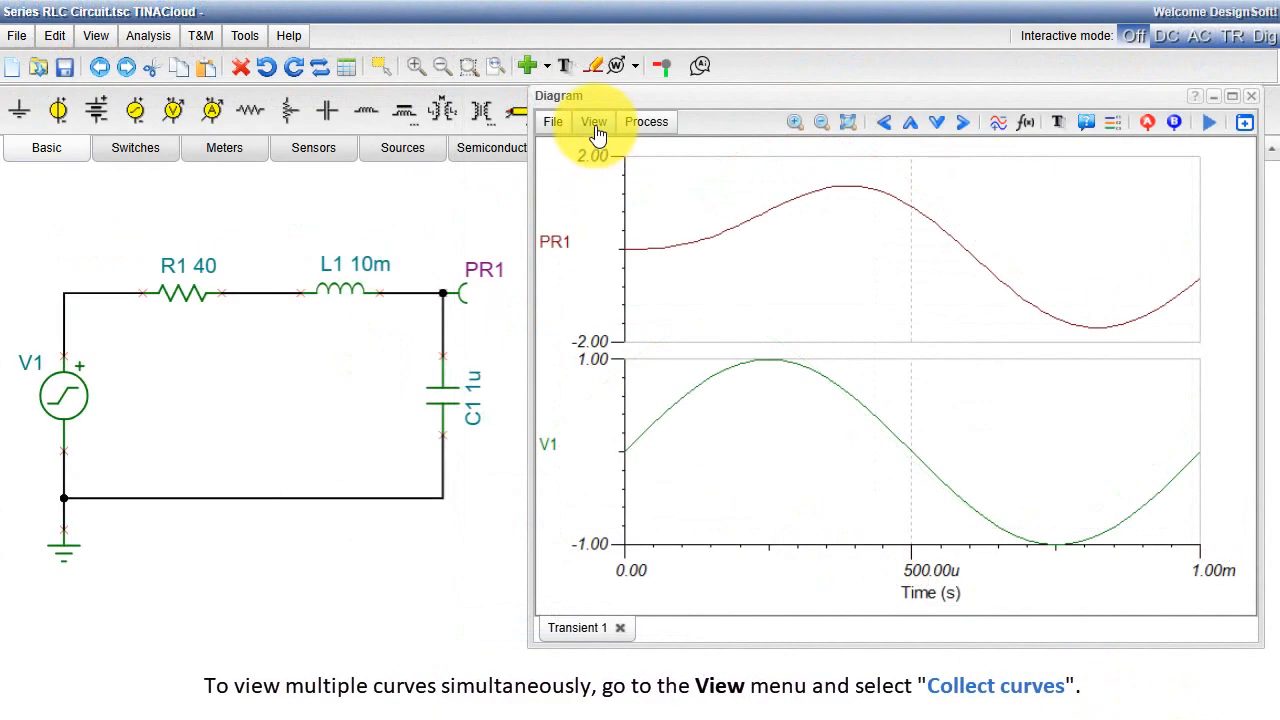
# Collect the PR1 and V1 curves into a single plot and add a legend.
pyautogui.click(595, 125)
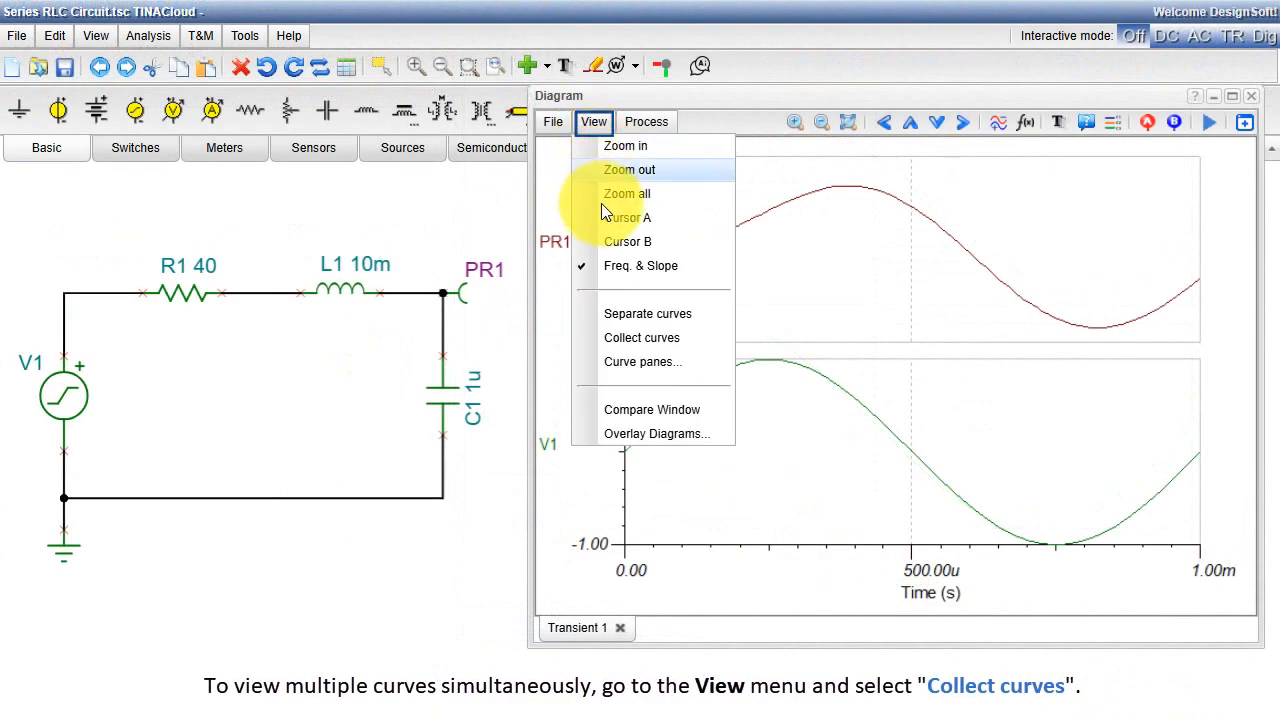
pyautogui.click(640, 338)
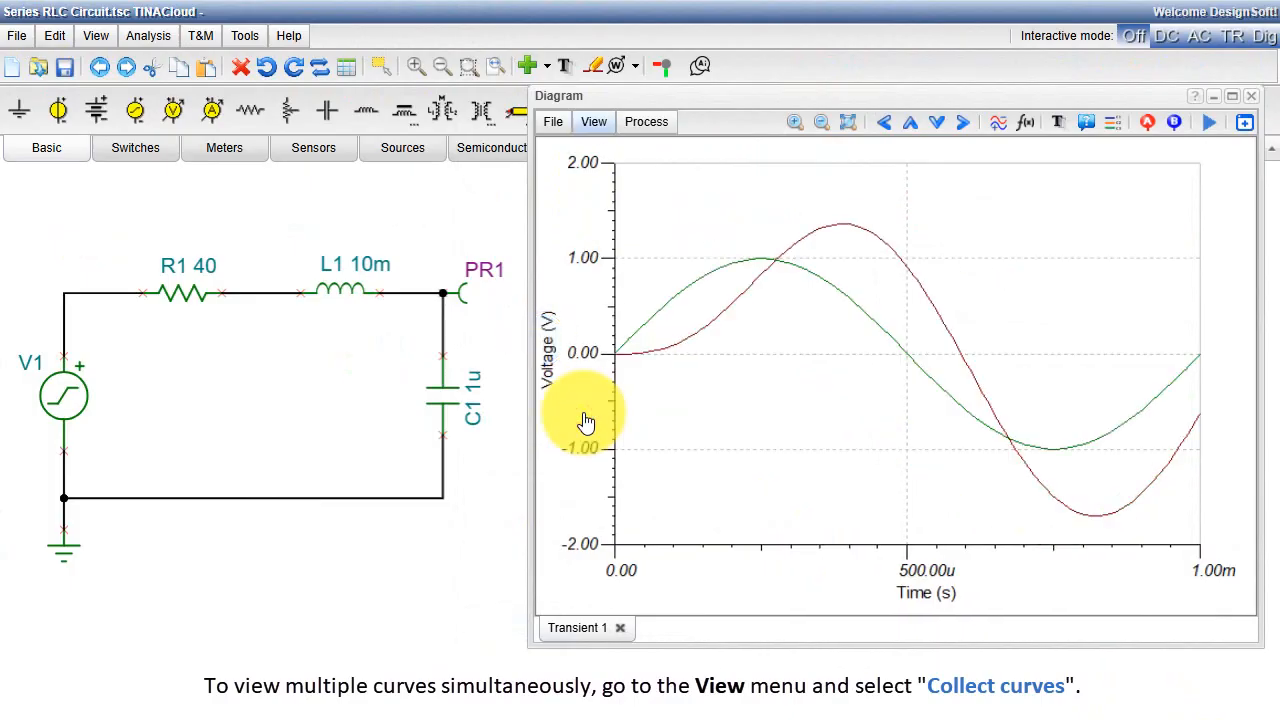
pyautogui.click(1113, 123)
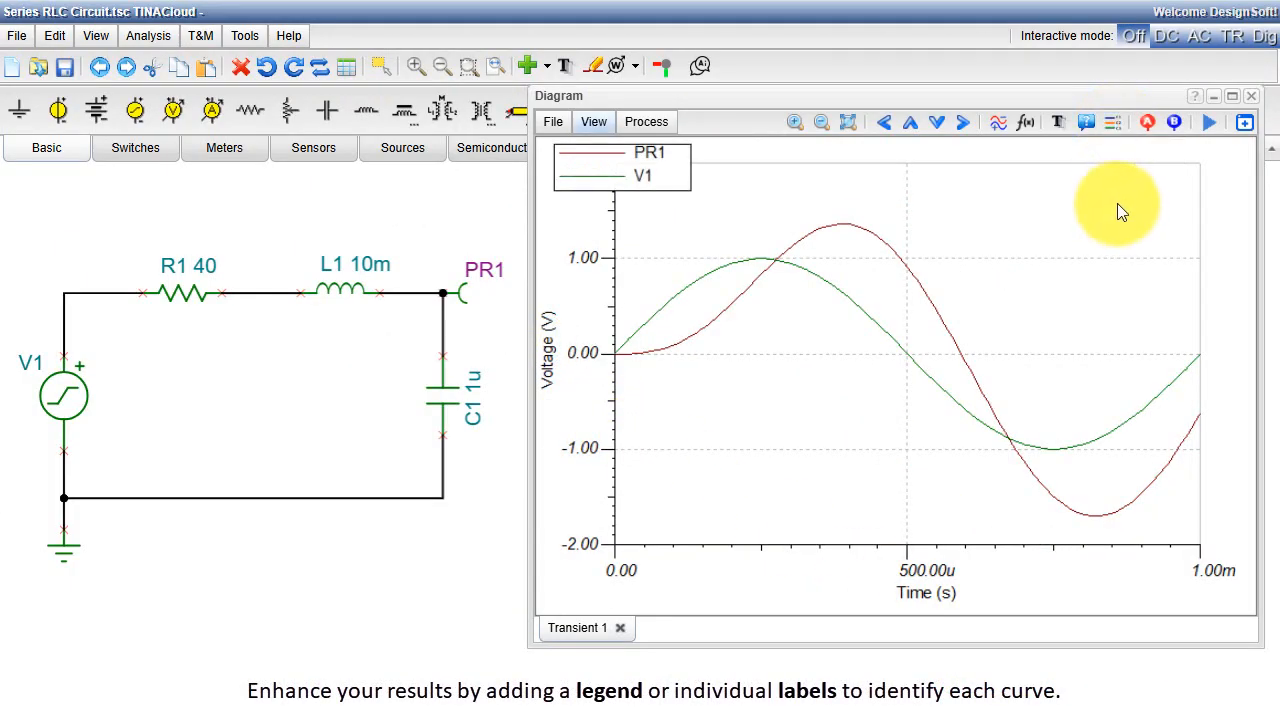
# Attach individual labels to the PR1 and V1 curves and close the diagram window.
pyautogui.click(1087, 130)
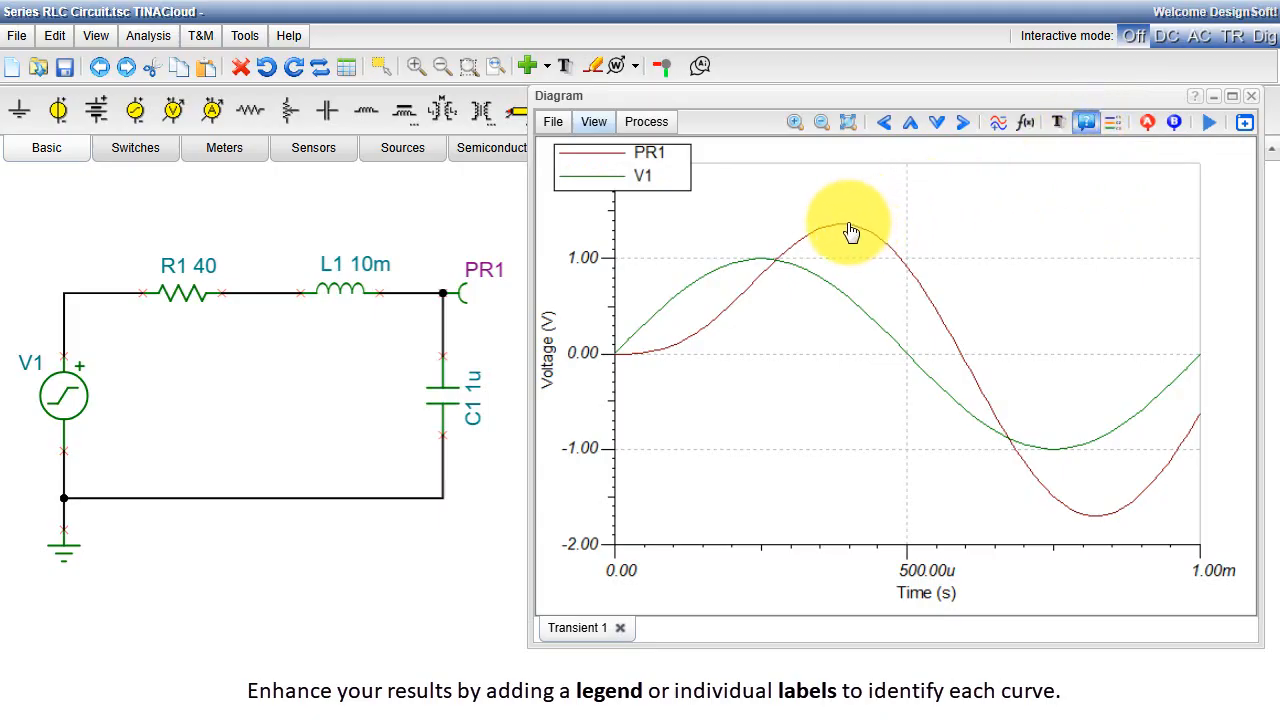
pyautogui.click(848, 224)
pyautogui.click(1085, 133)
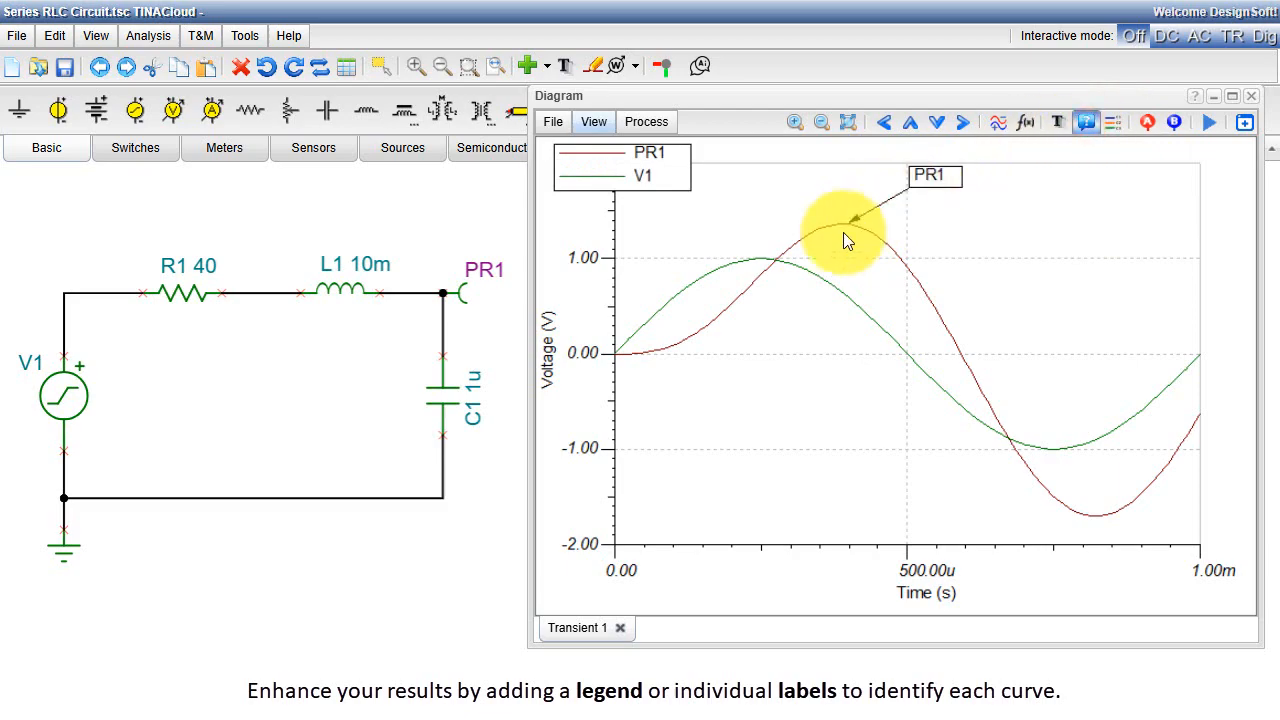
pyautogui.click(798, 272)
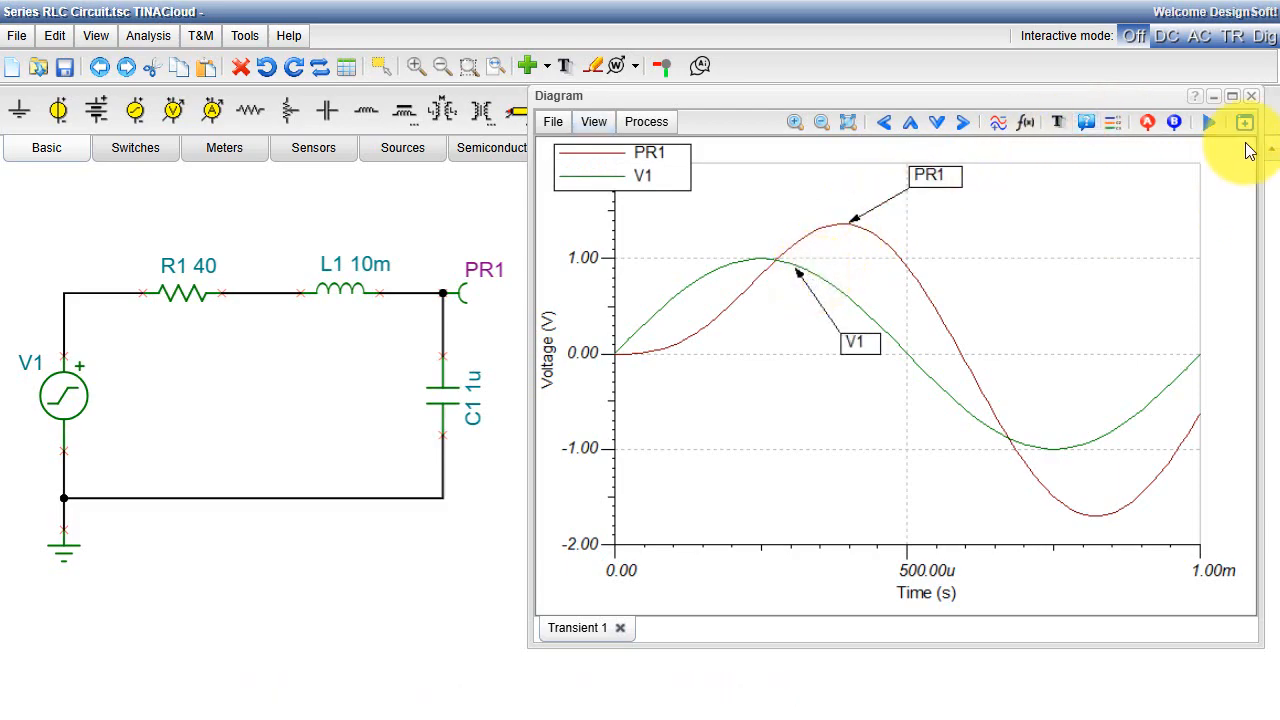
pyautogui.click(1253, 100)
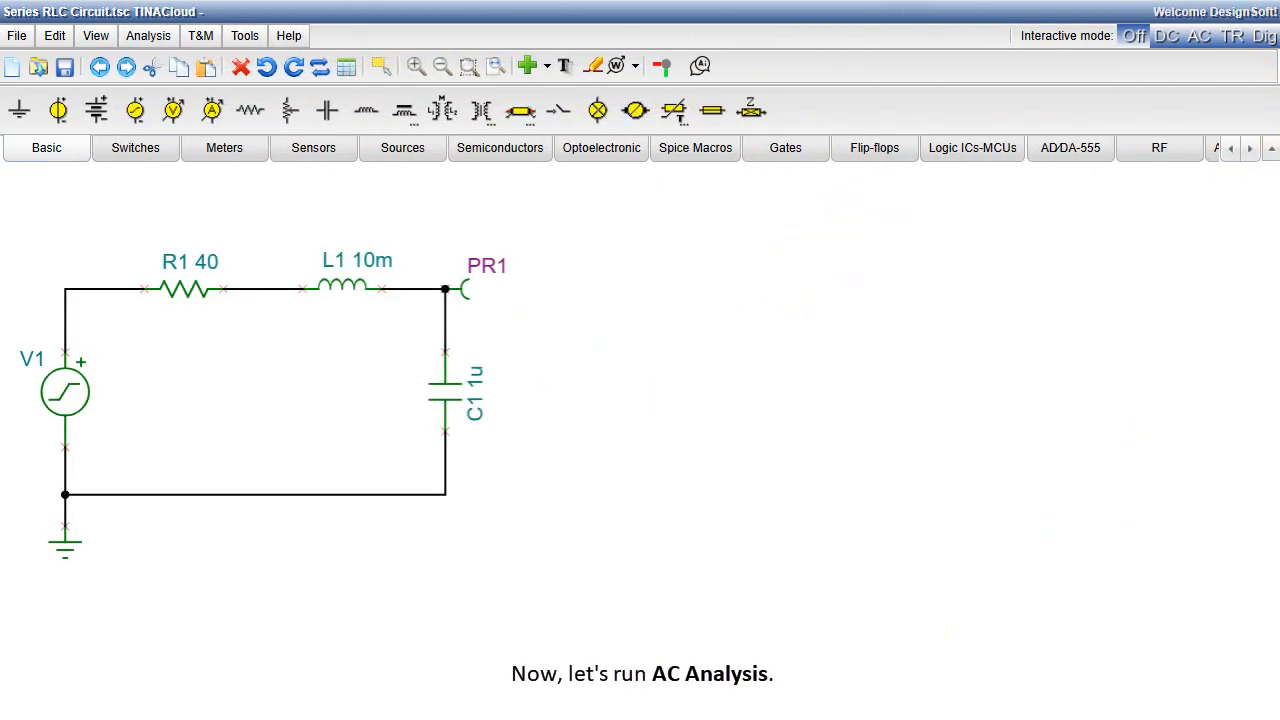
# Run an AC Transfer Characteristic analysis with the Ampl & Phase (Bode) diagram selected.
pyautogui.click(150, 40)
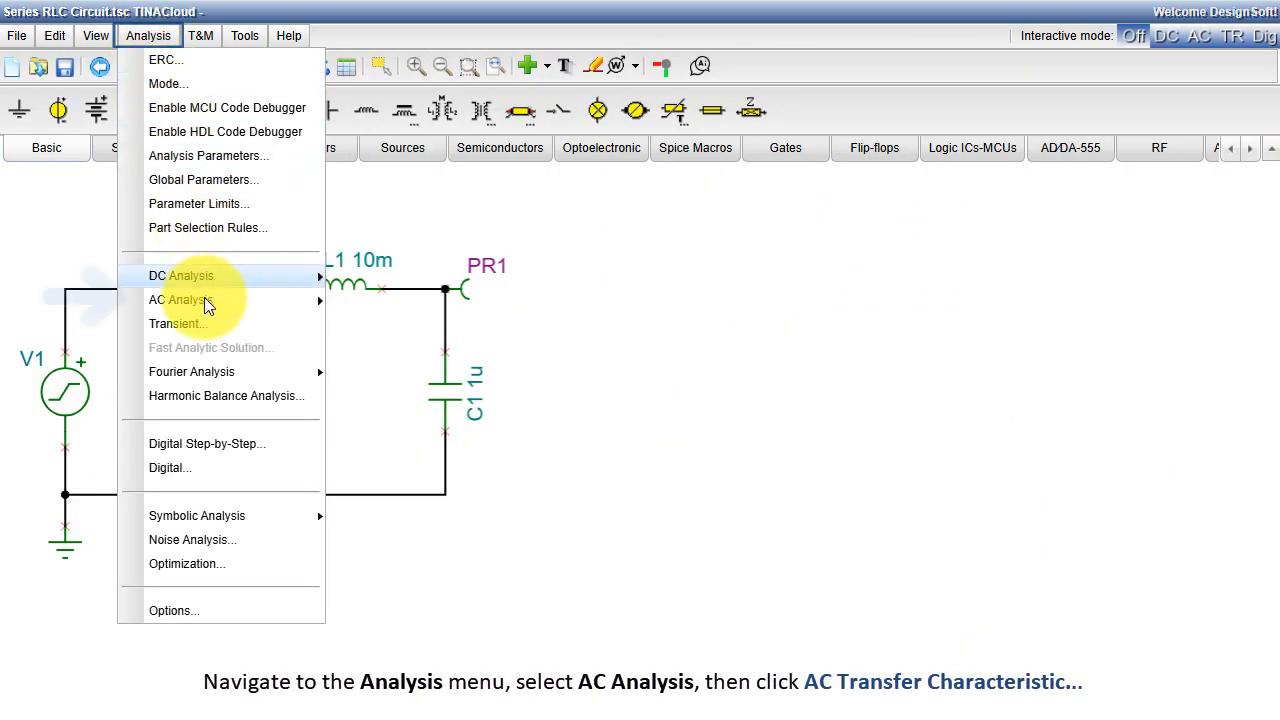
pyautogui.moveTo(204, 304)
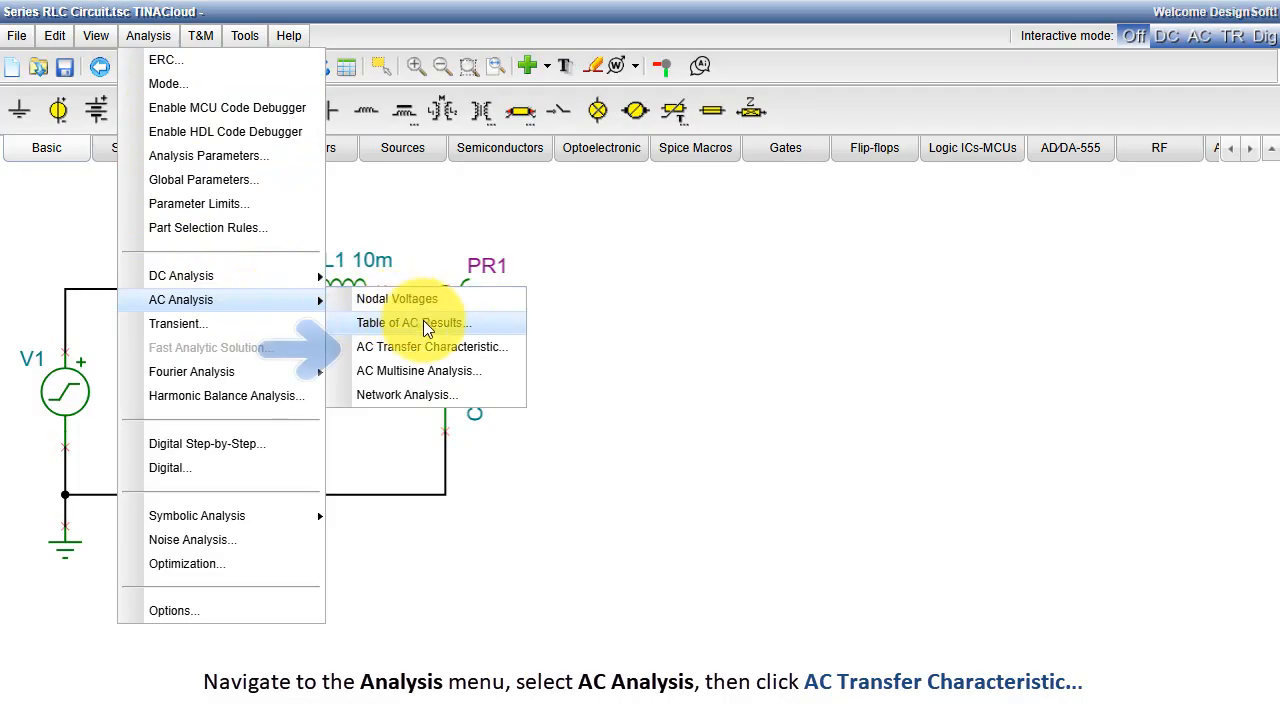
pyautogui.click(465, 348)
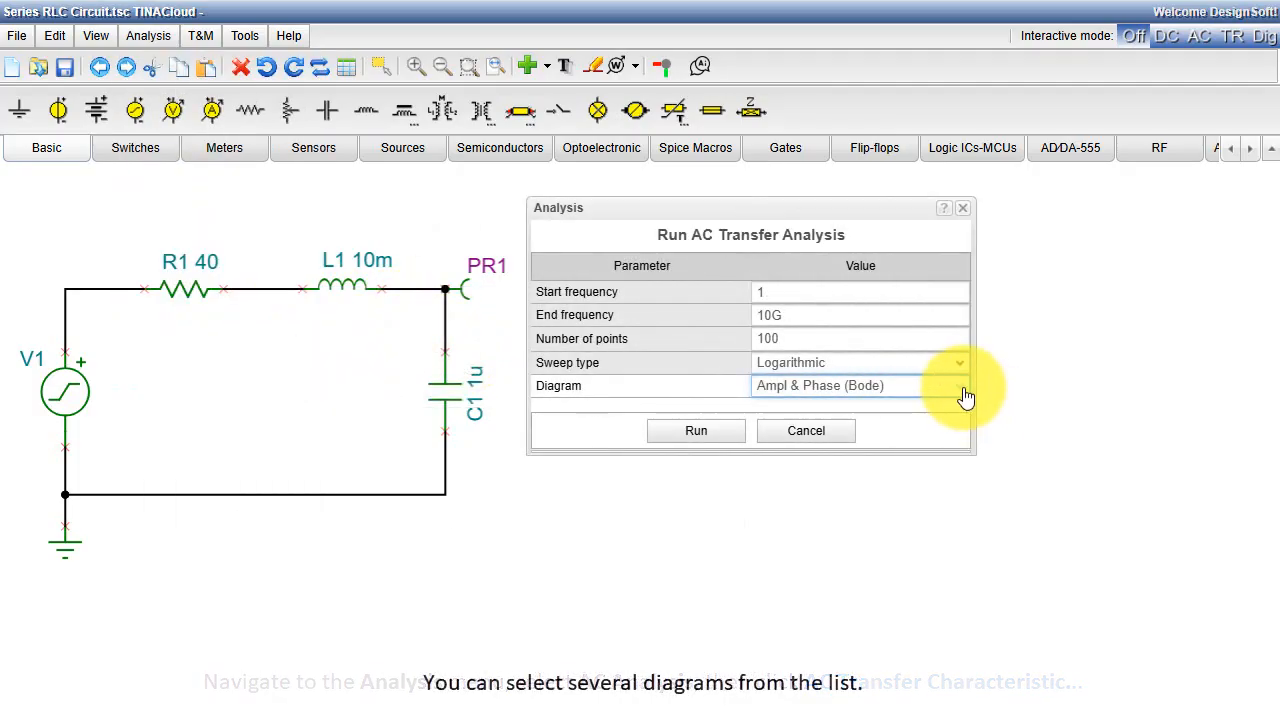
pyautogui.click(963, 392)
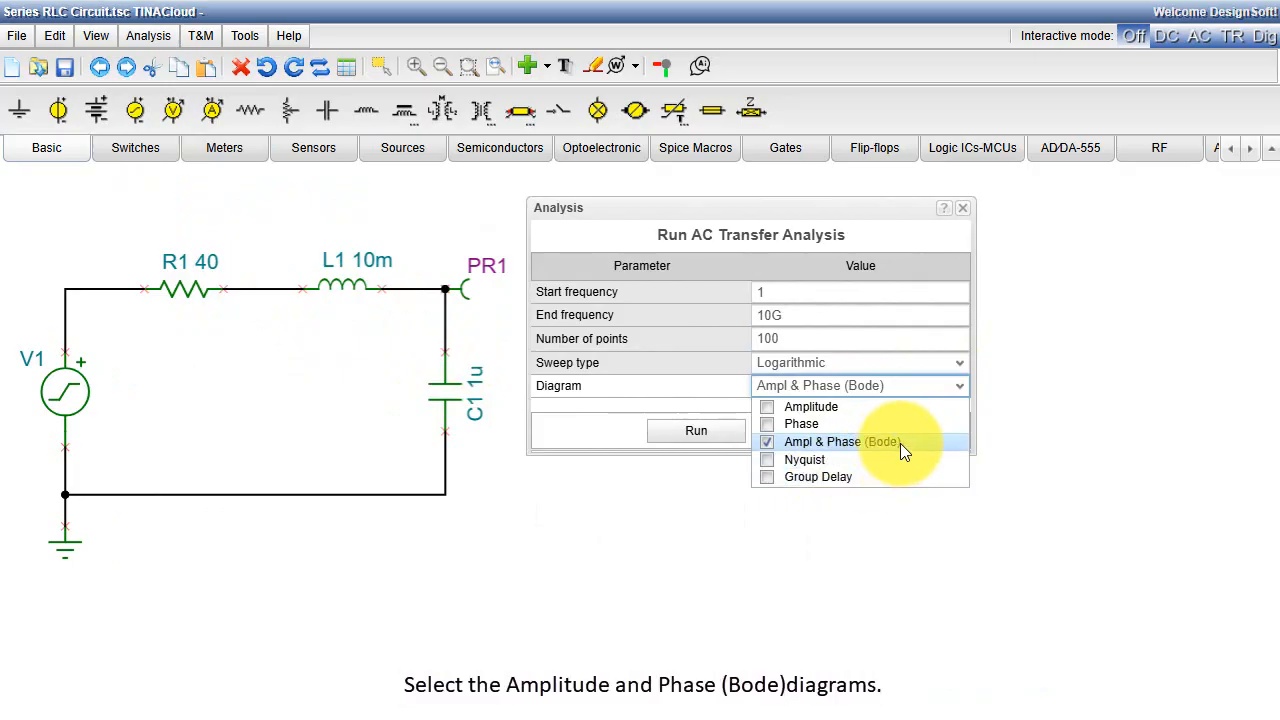
pyautogui.click(1012, 442)
pyautogui.click(694, 443)
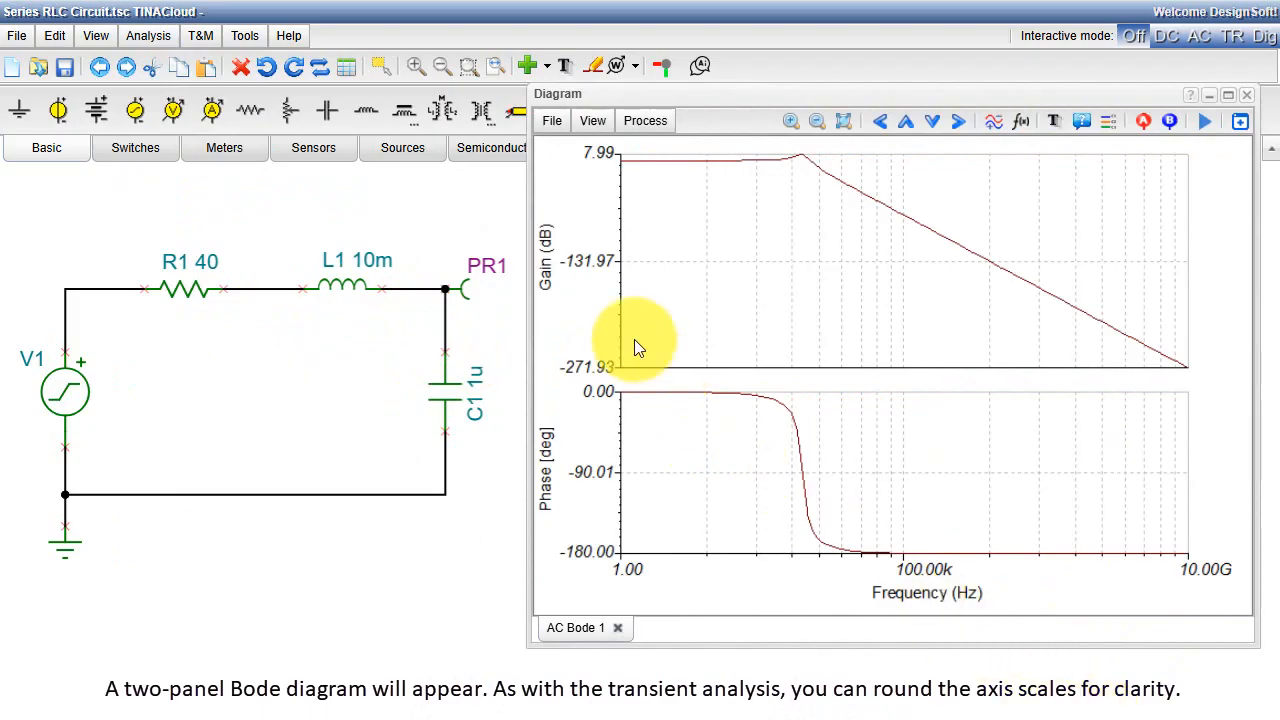
# Enable the rounded axis scale for the Gain (dB) axis of the Bode diagram.
pyautogui.doubleClick(620, 262)
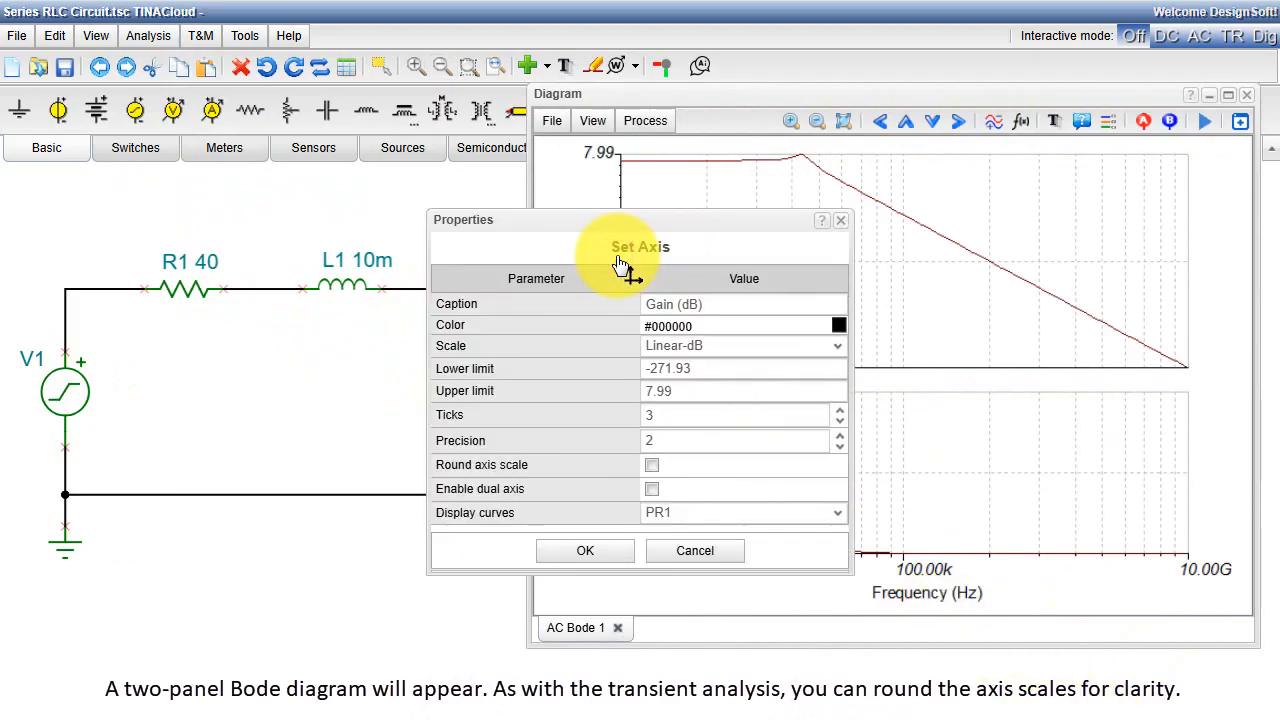
pyautogui.click(653, 467)
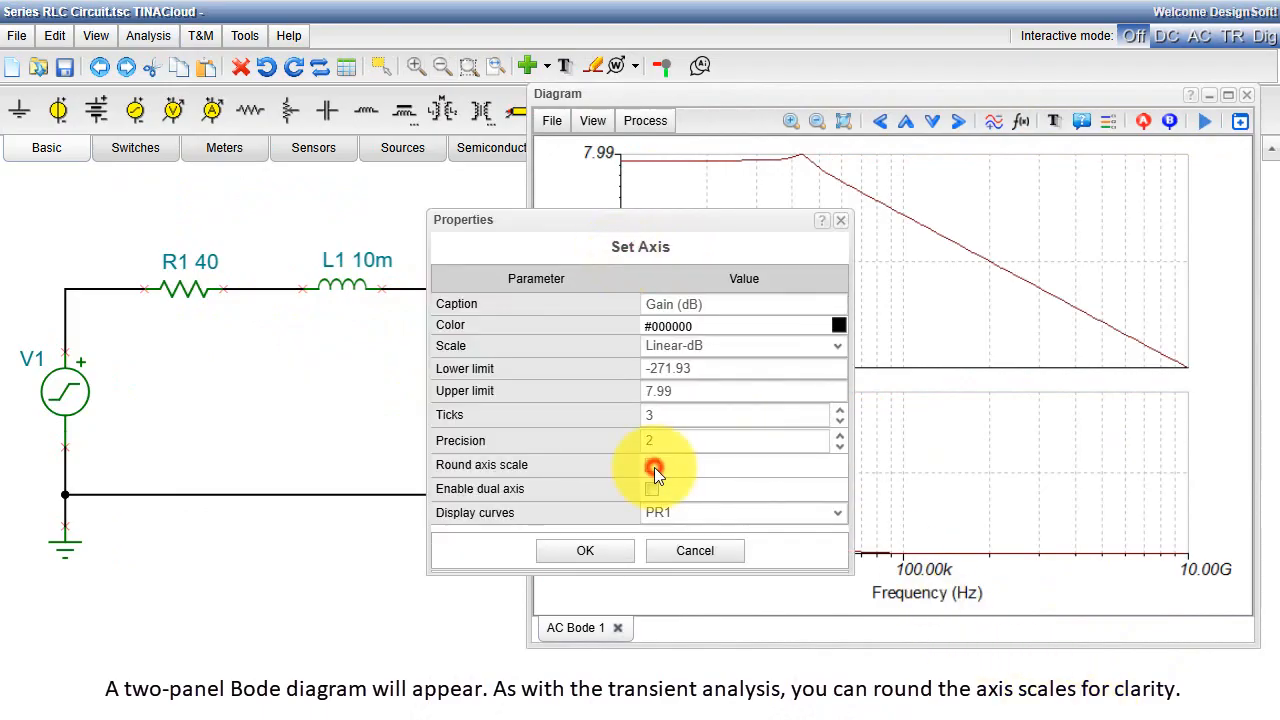
pyautogui.click(585, 552)
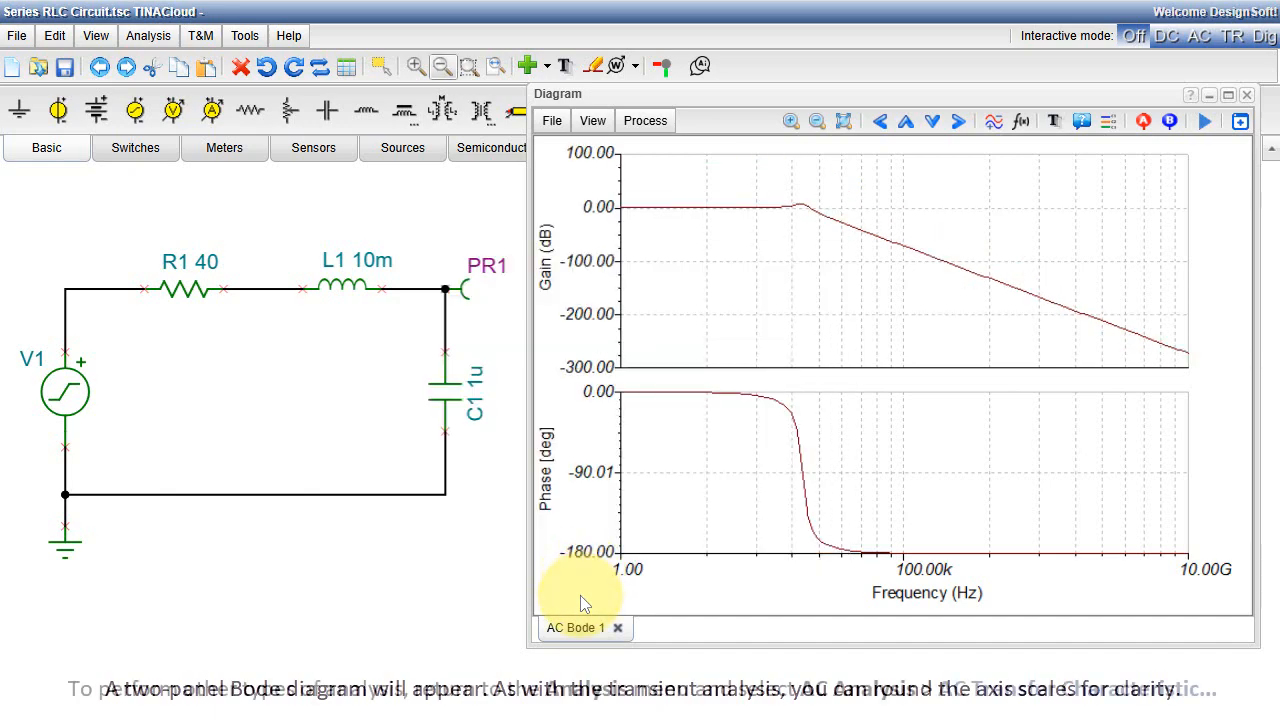
# Run the AC Transfer Characteristic analysis again with the Nyquist diagram added and the number of points set to 1000.
pyautogui.click(147, 37)
pyautogui.moveTo(270, 300)
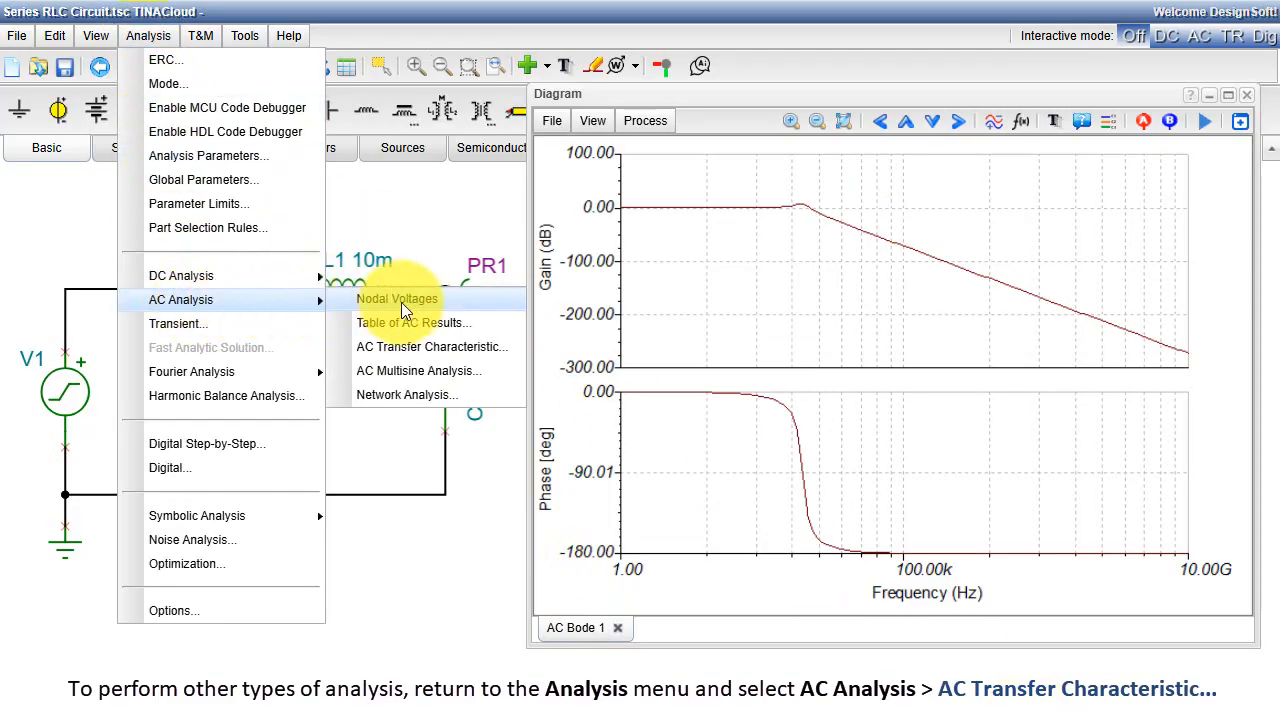
pyautogui.click(435, 346)
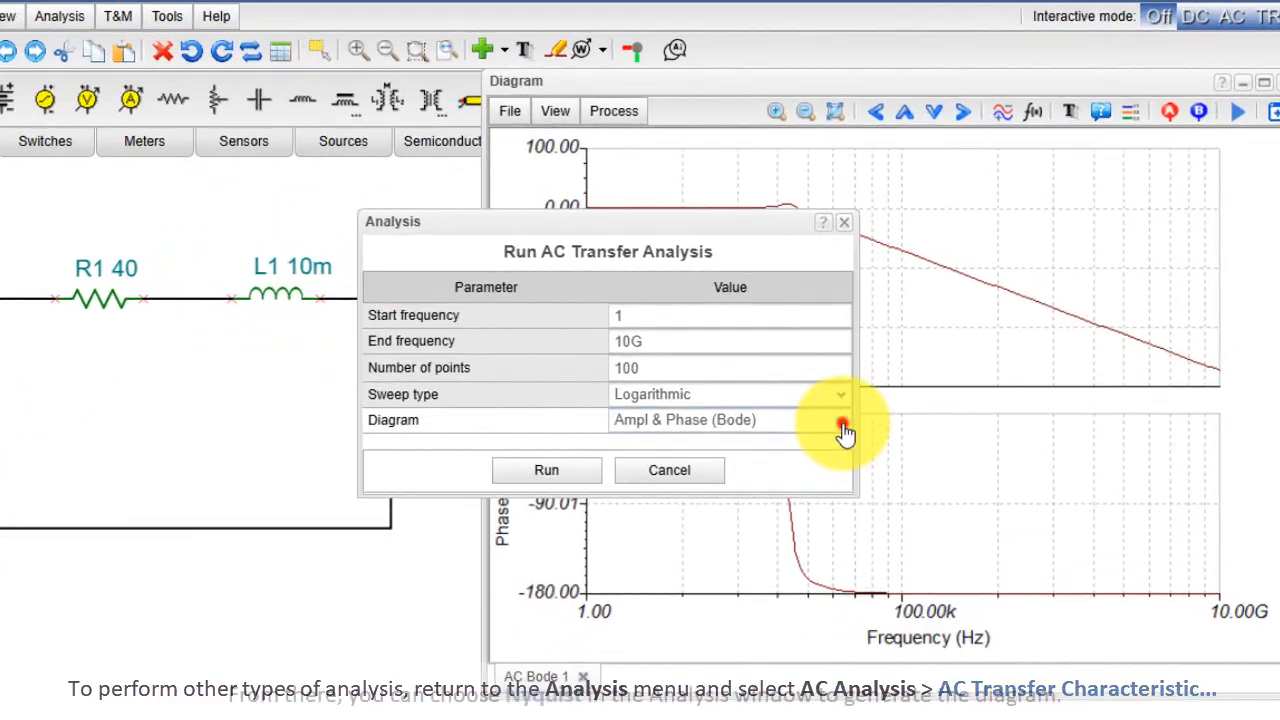
pyautogui.click(830, 416)
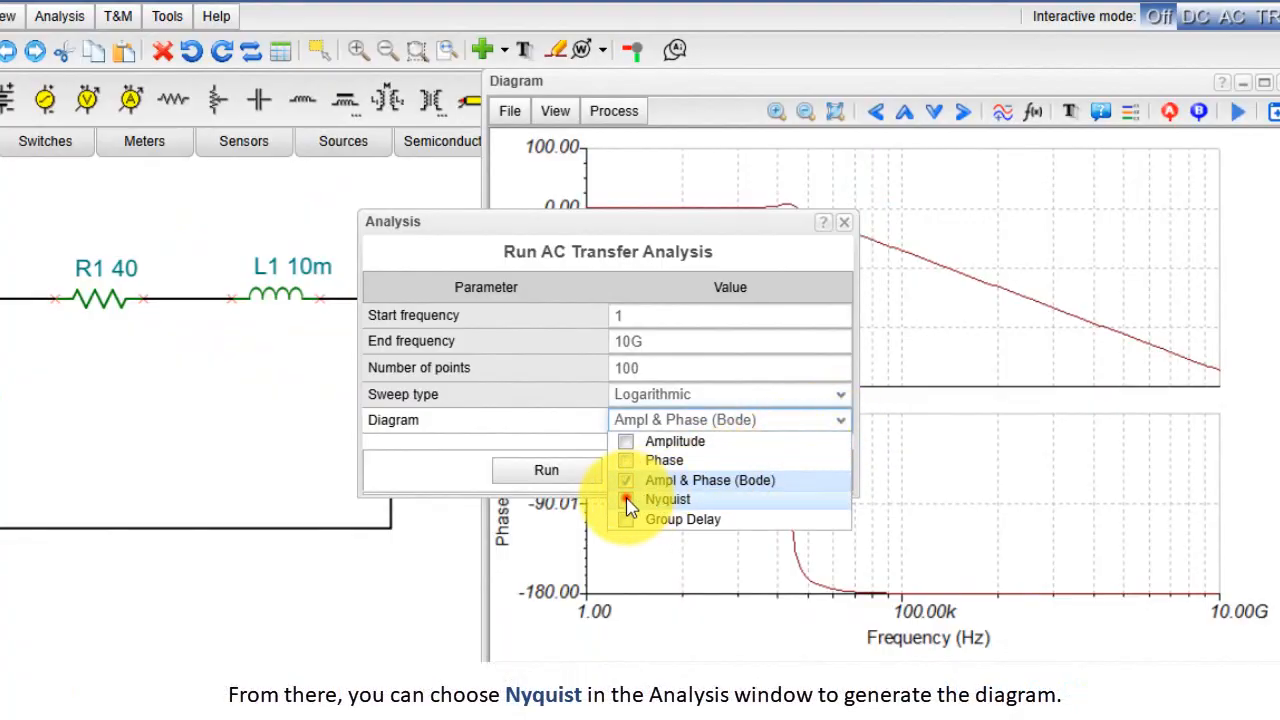
pyautogui.click(627, 500)
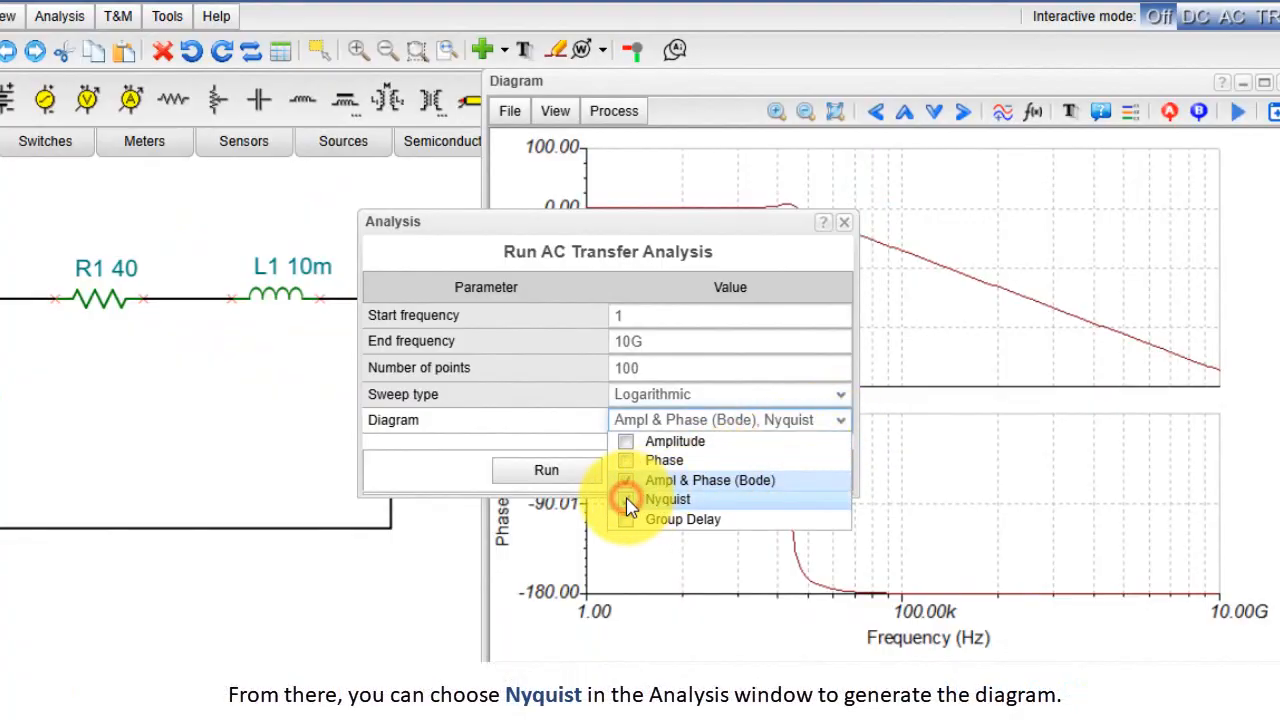
pyautogui.click(651, 369)
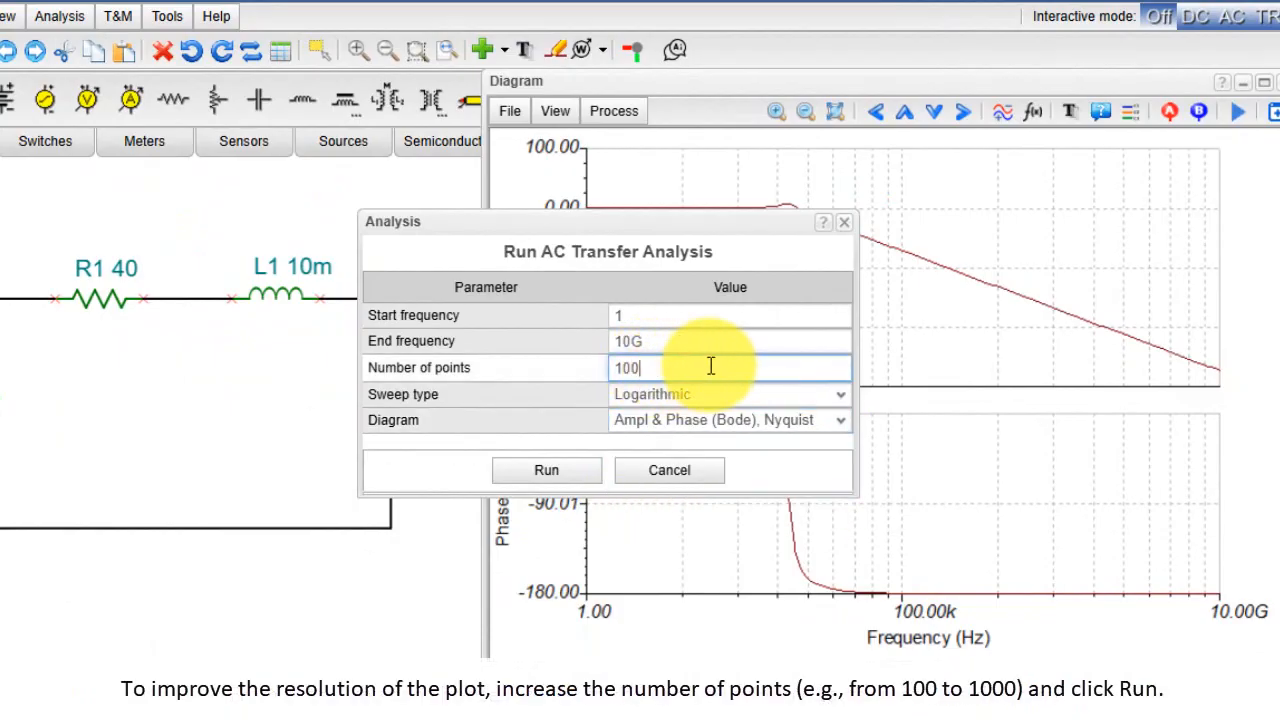
pyautogui.click(577, 466)
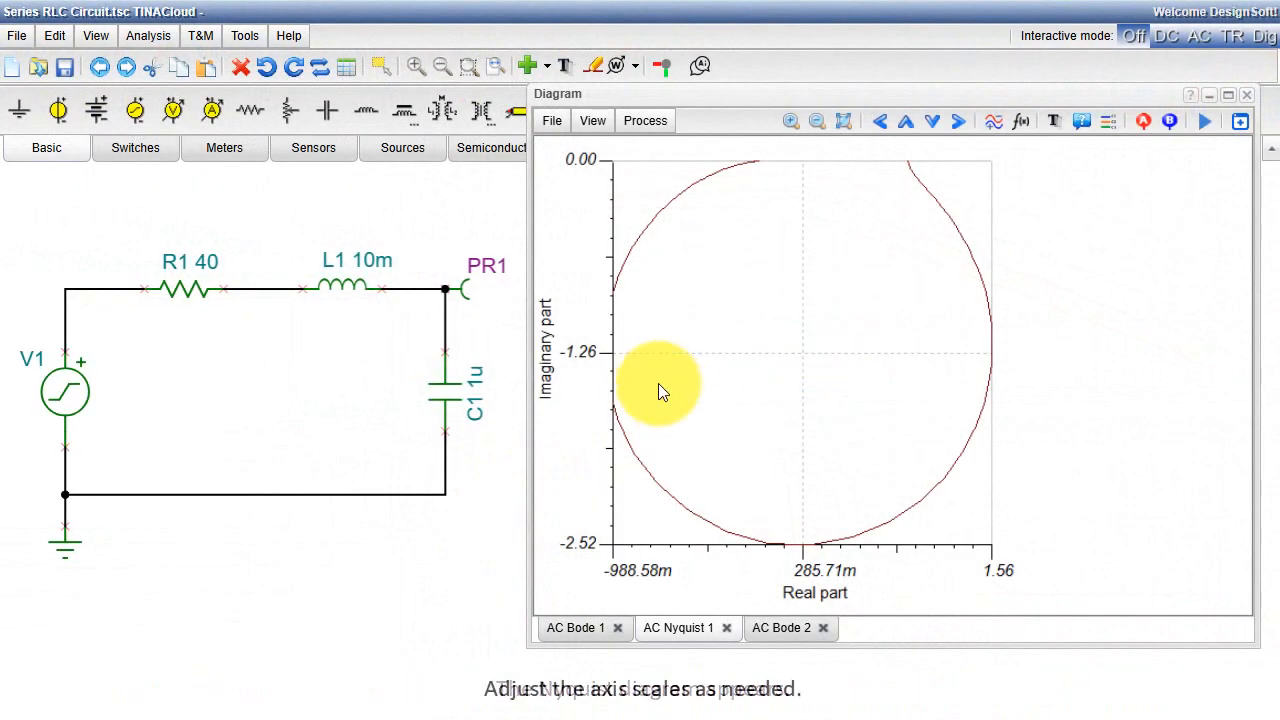
# Enable the rounded axis scale for the Nyquist diagram's imaginary part axis and close the diagram window.
pyautogui.doubleClick(615, 355)
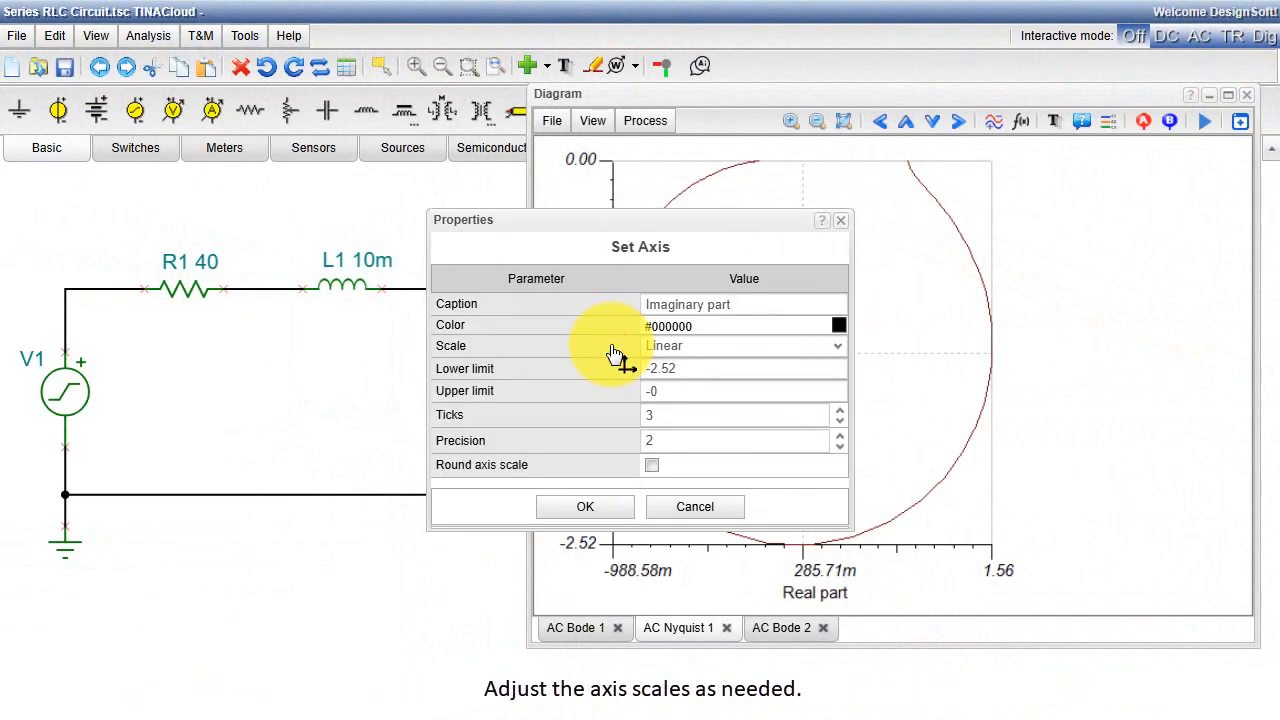
pyautogui.click(650, 464)
pyautogui.click(588, 507)
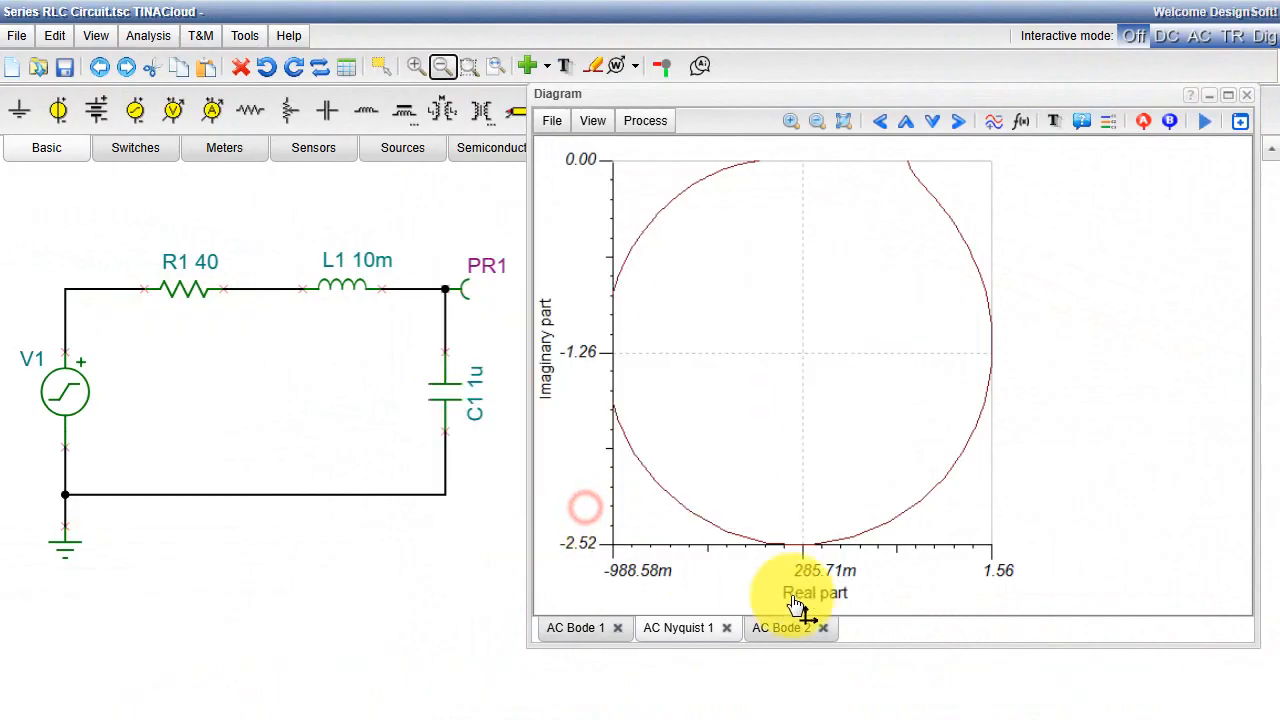
pyautogui.click(1246, 94)
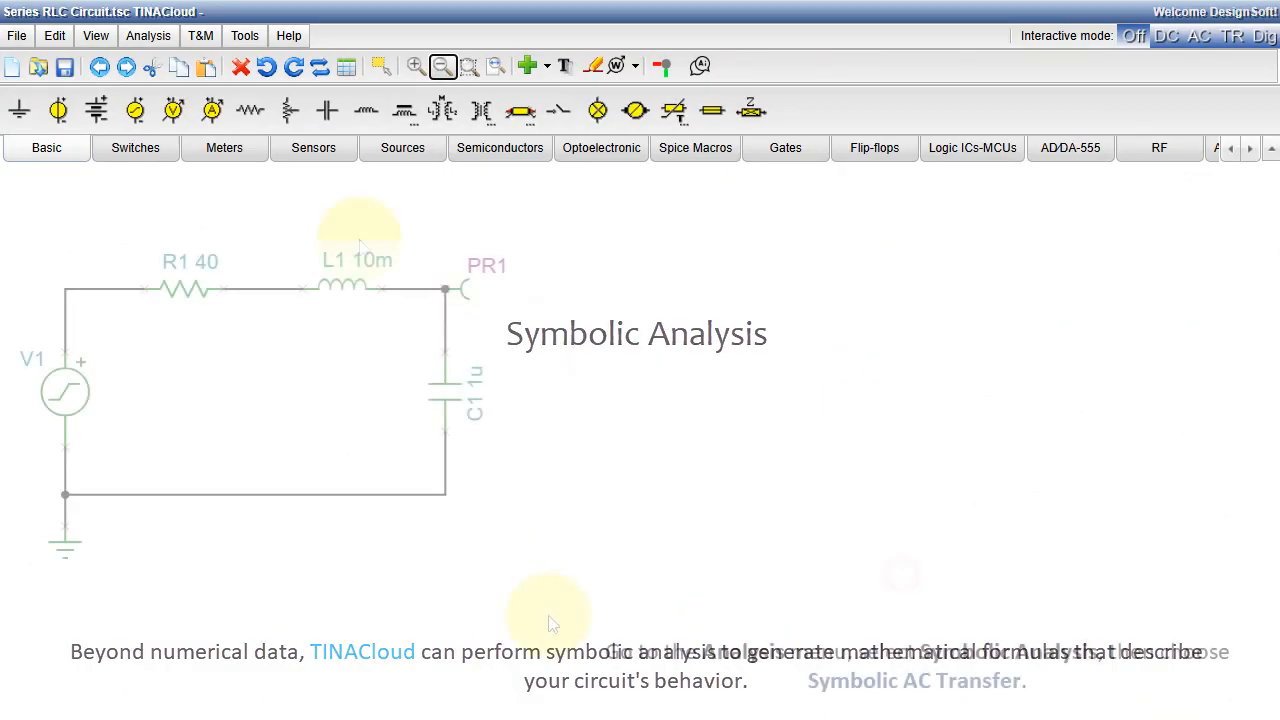
# Run the Symbolic AC Transfer analysis on the series RLC circuit.
pyautogui.click(160, 36)
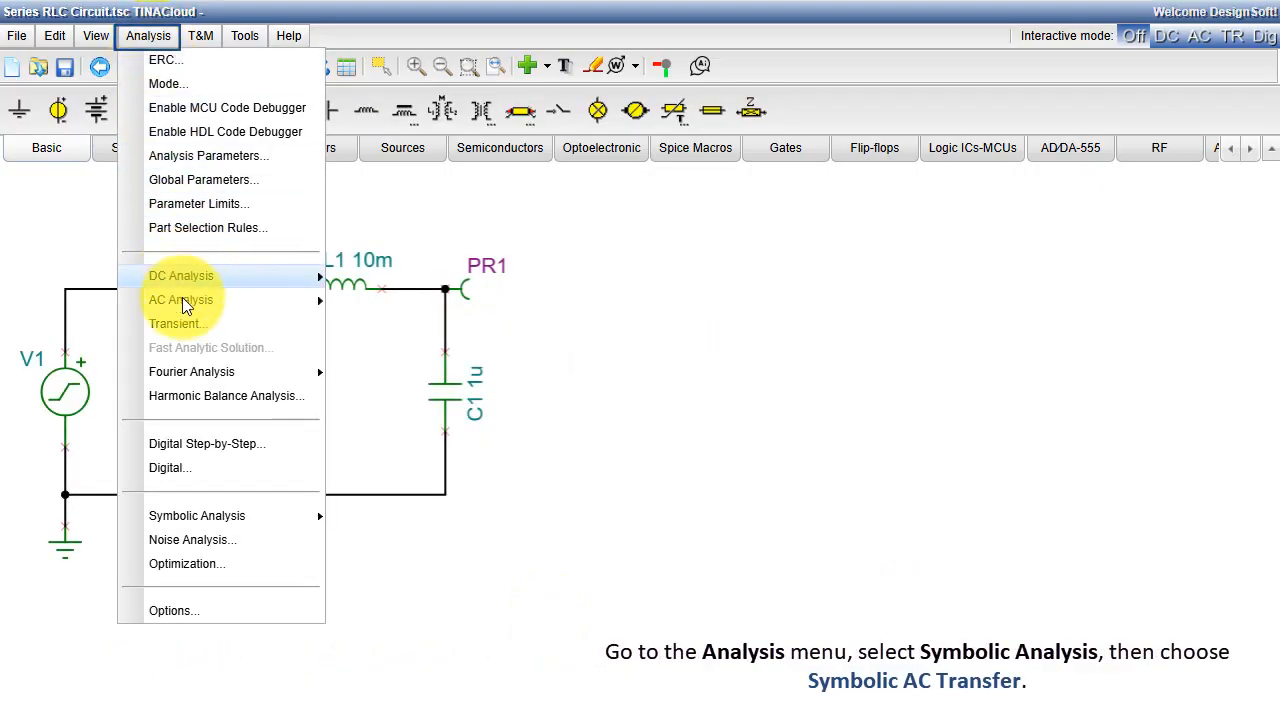
pyautogui.moveTo(192, 516)
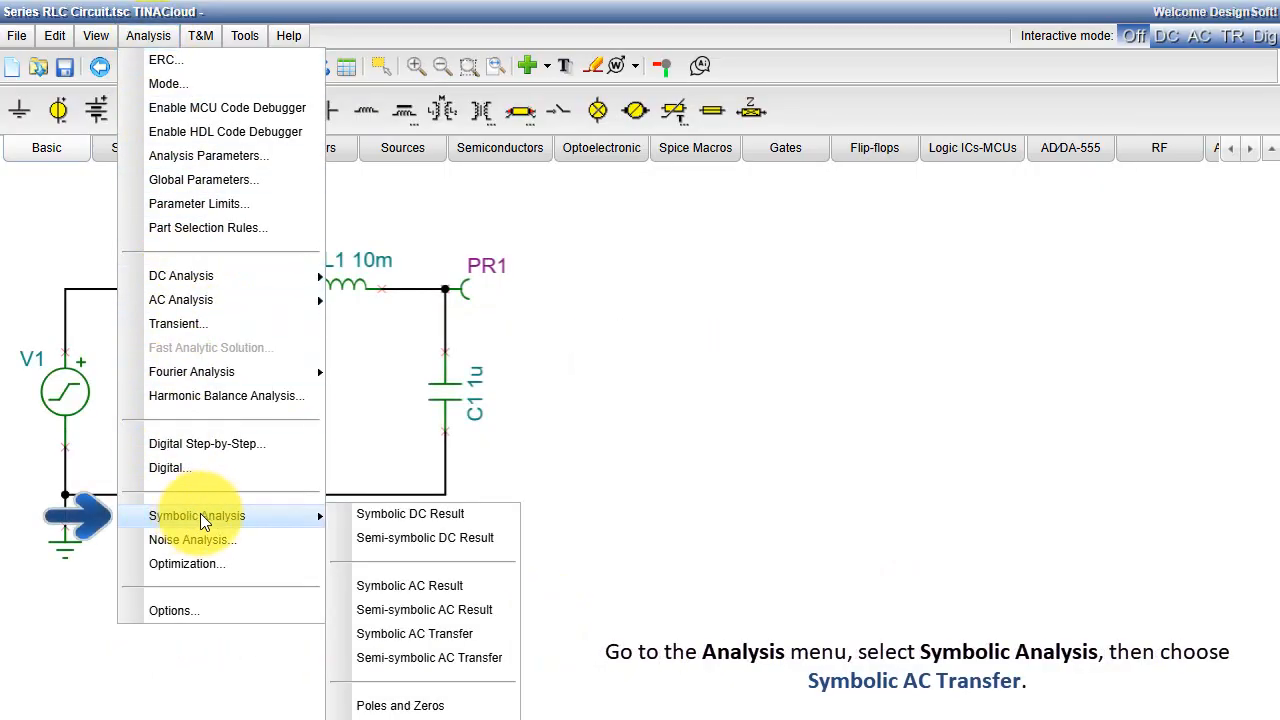
pyautogui.click(423, 633)
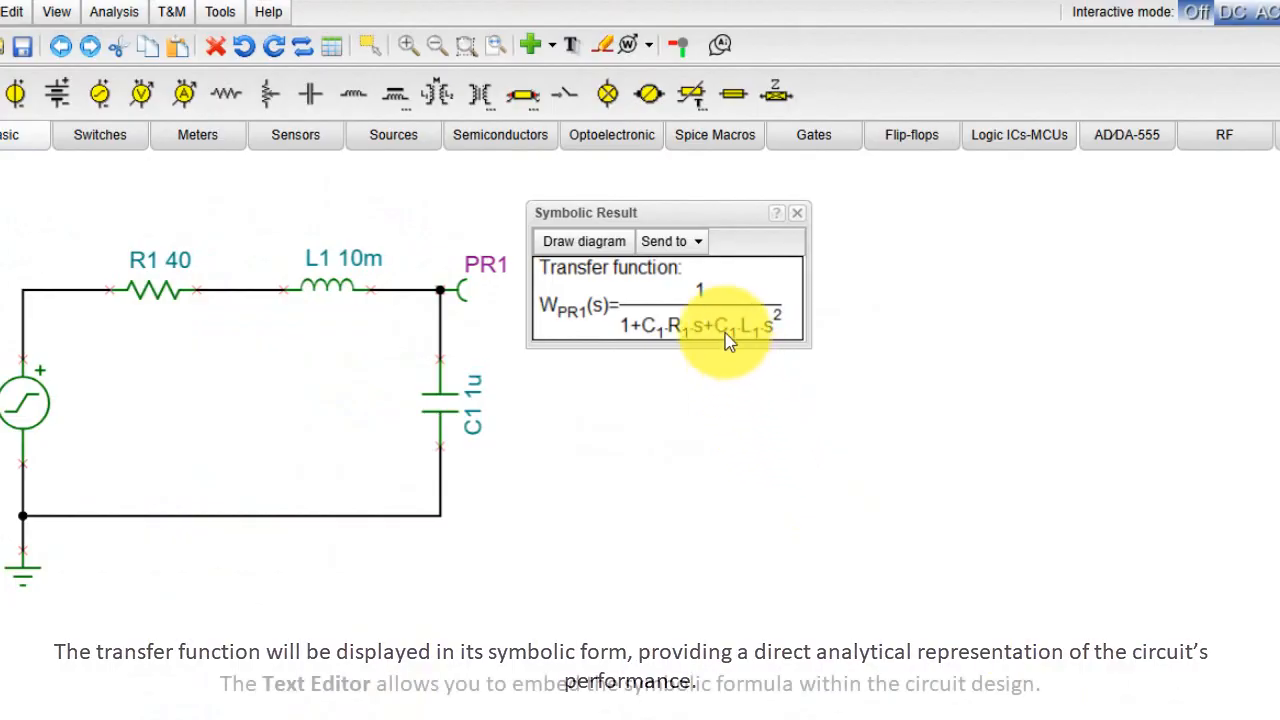
# Send the symbolic transfer function to the Text Editor, preview the formula and place it on the schematic beside capacitor C1.
pyautogui.click(697, 245)
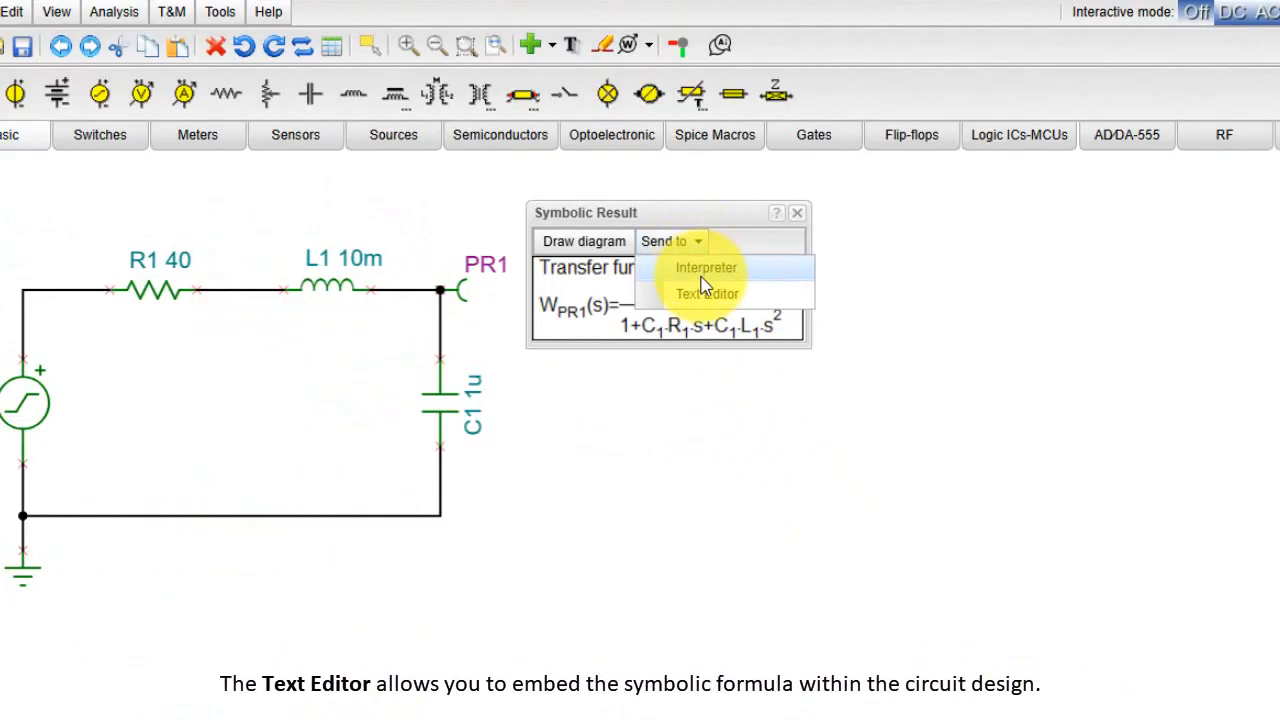
pyautogui.click(700, 293)
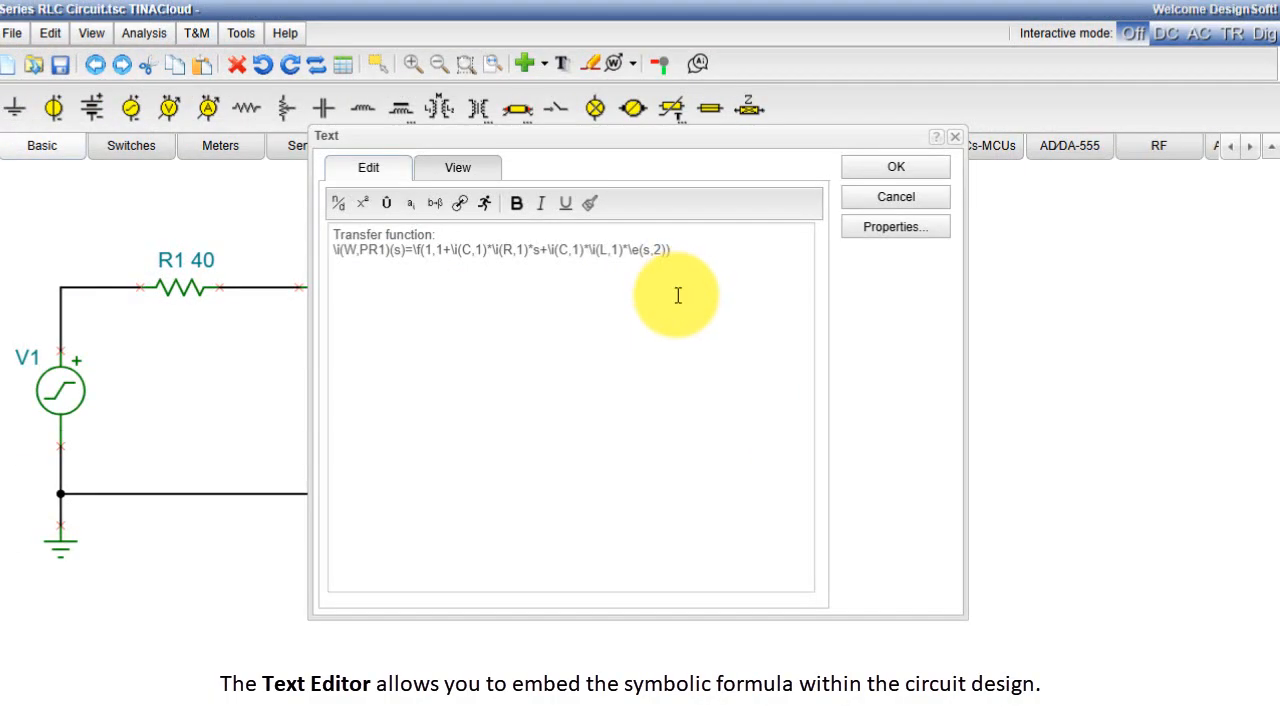
pyautogui.click(468, 170)
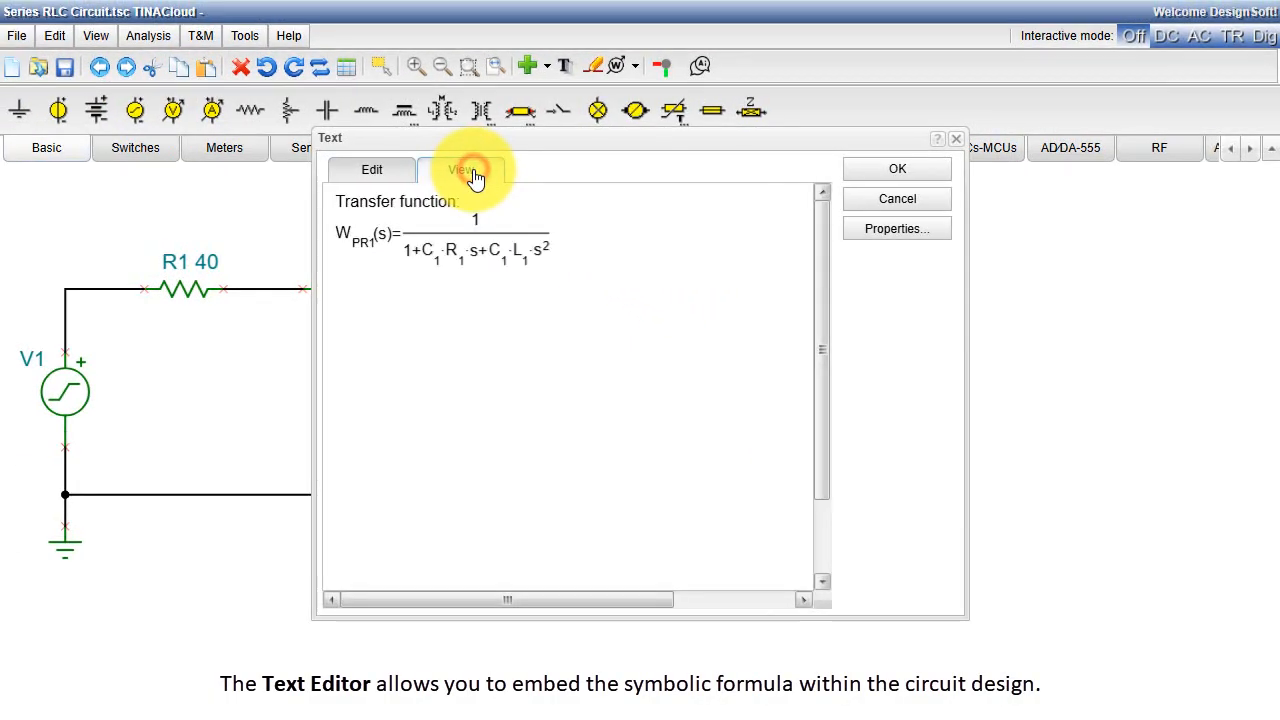
pyautogui.click(864, 172)
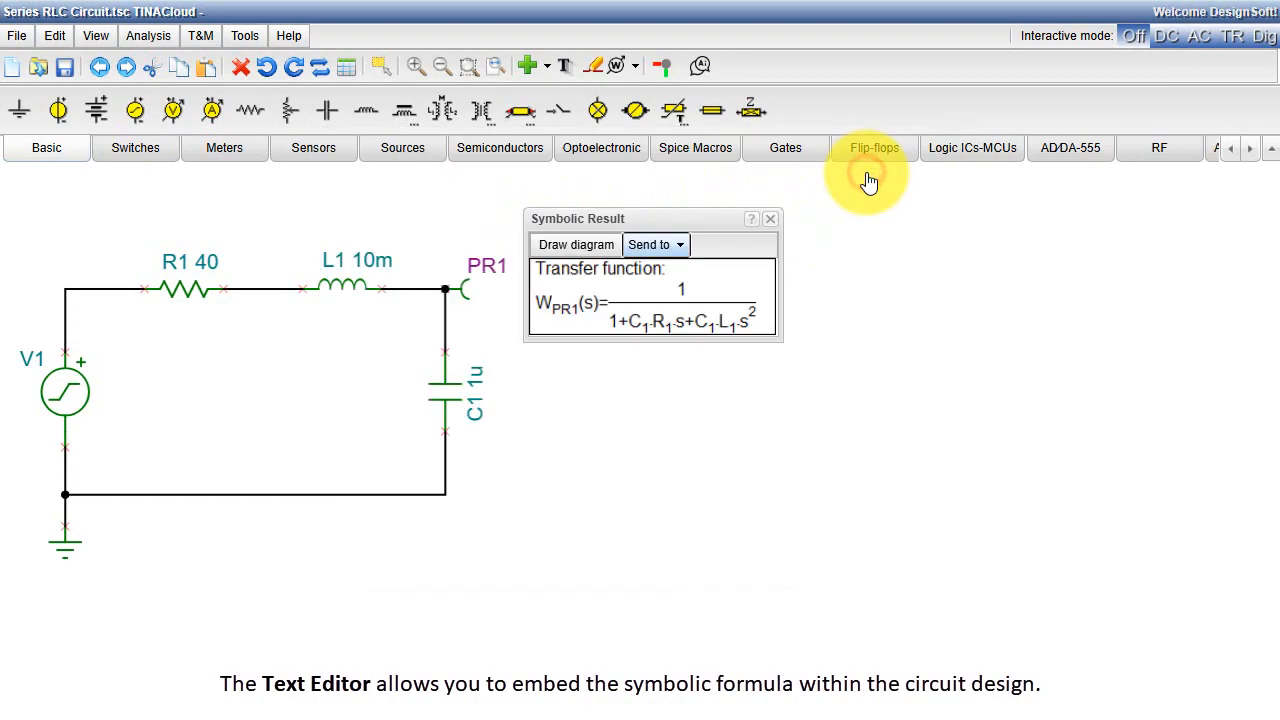
pyautogui.click(519, 391)
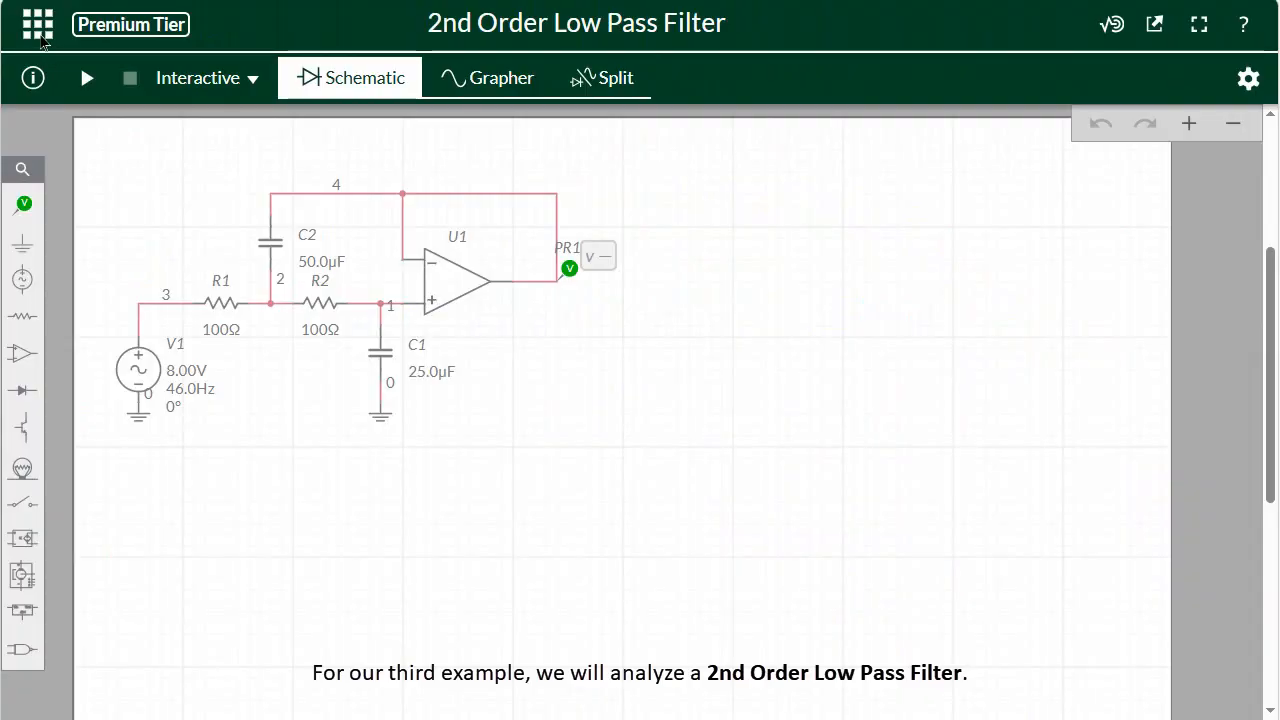
# Download the 2nd Order Low Pass Filter circuit from Multisim Live and upload 2nd Order Low Pass Filter.msjs to TINACloud.
pyautogui.click(38, 28)
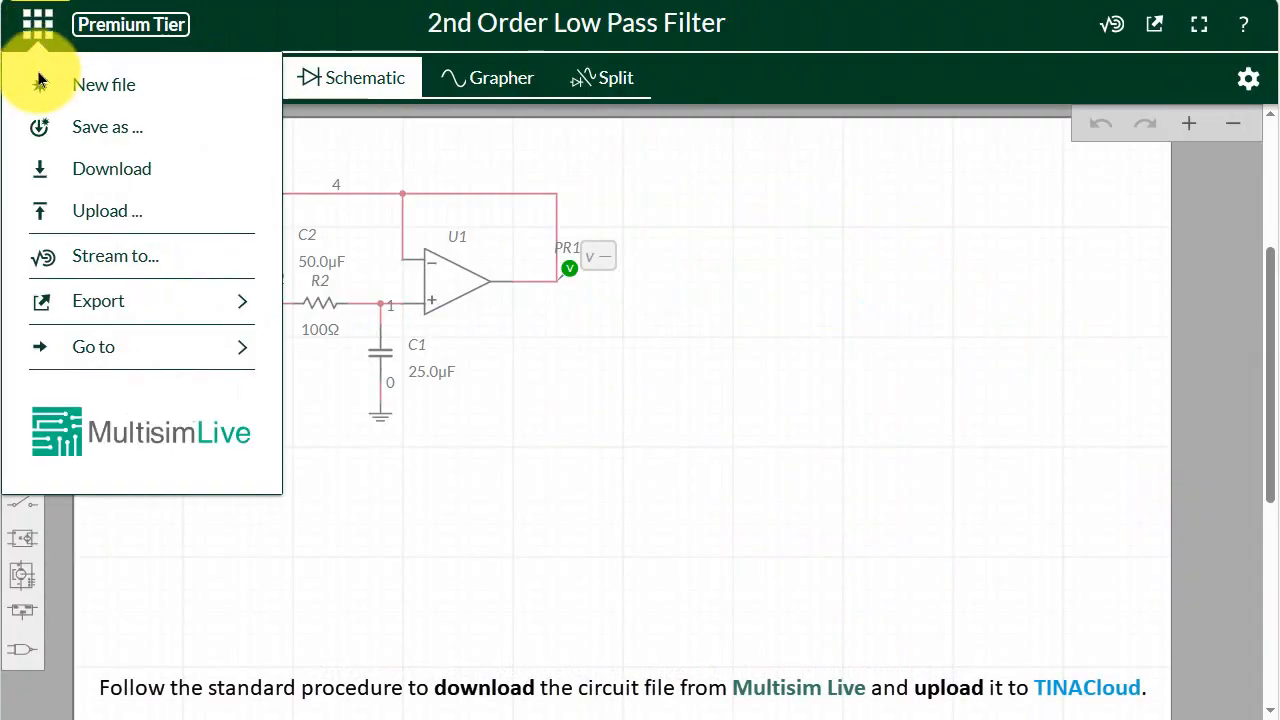
pyautogui.click(38, 166)
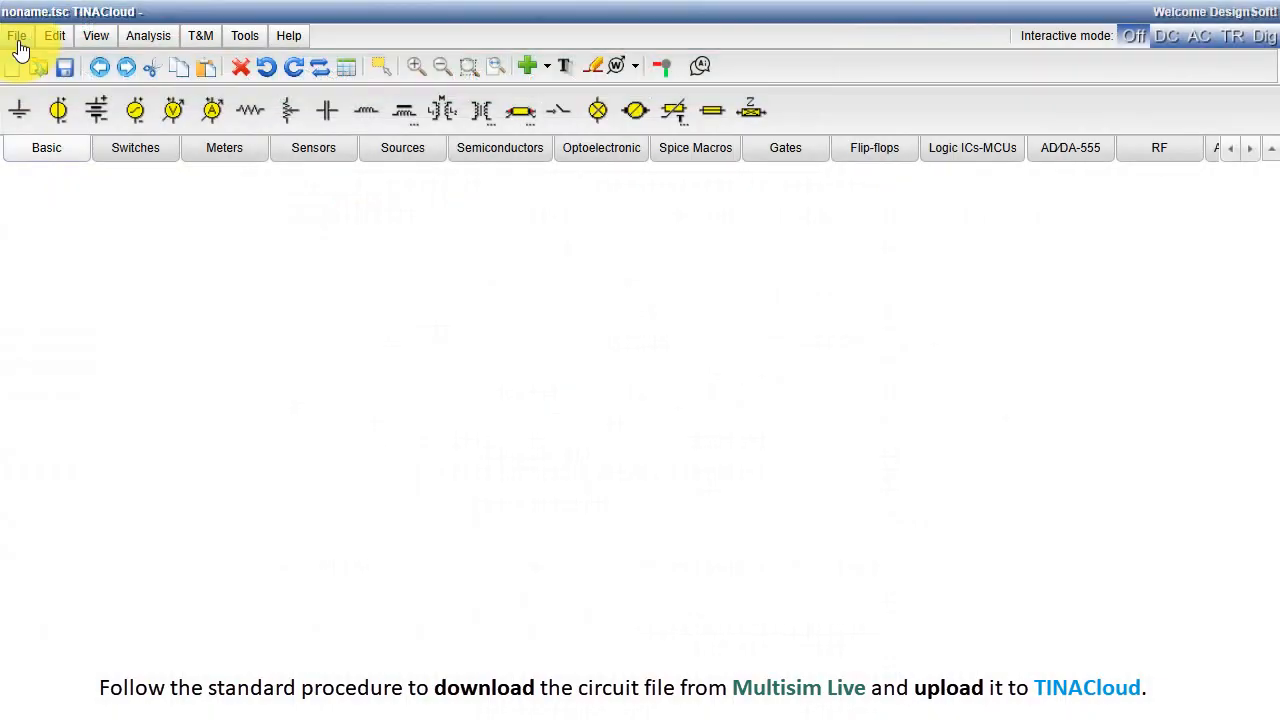
pyautogui.click(19, 42)
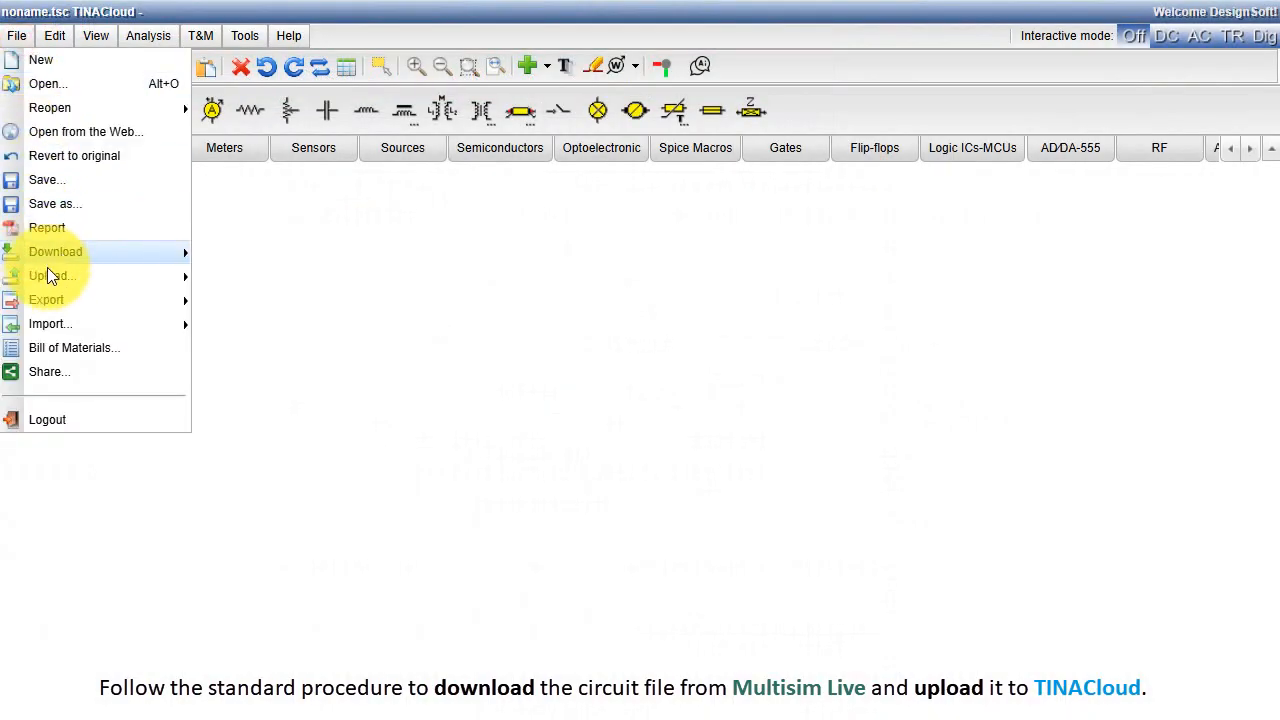
pyautogui.moveTo(60, 277)
pyautogui.click(327, 374)
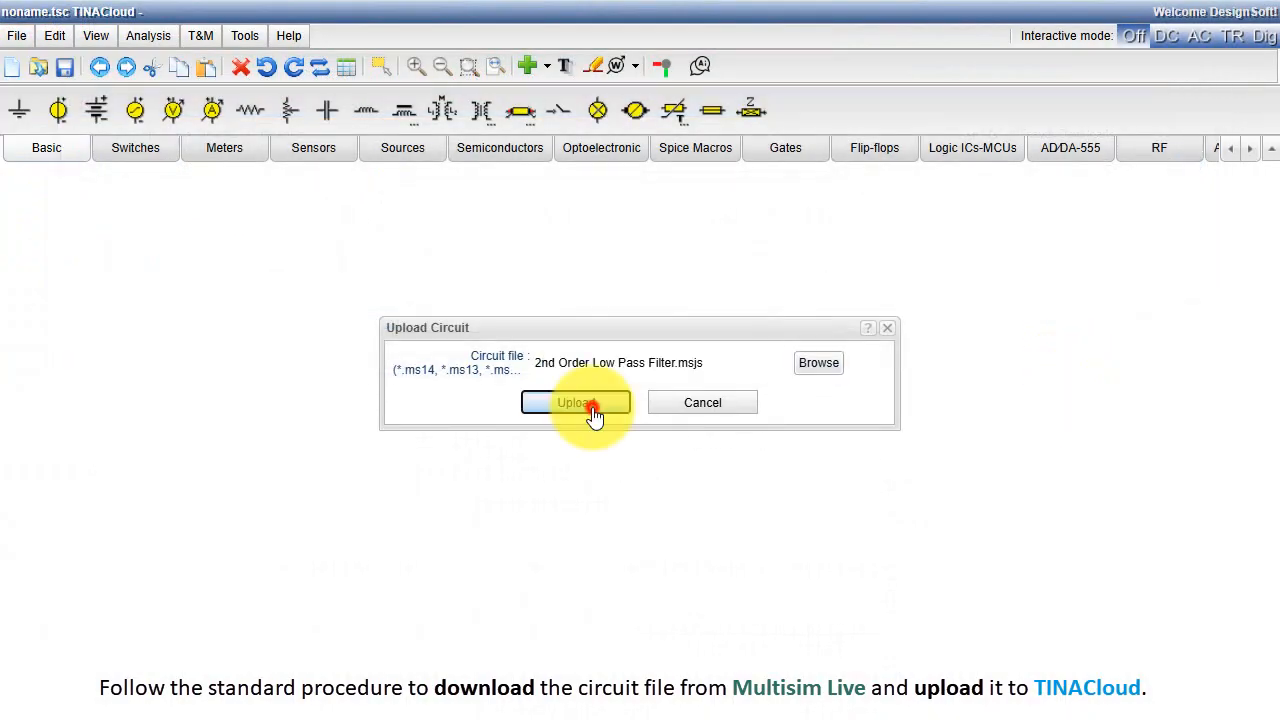
pyautogui.click(571, 412)
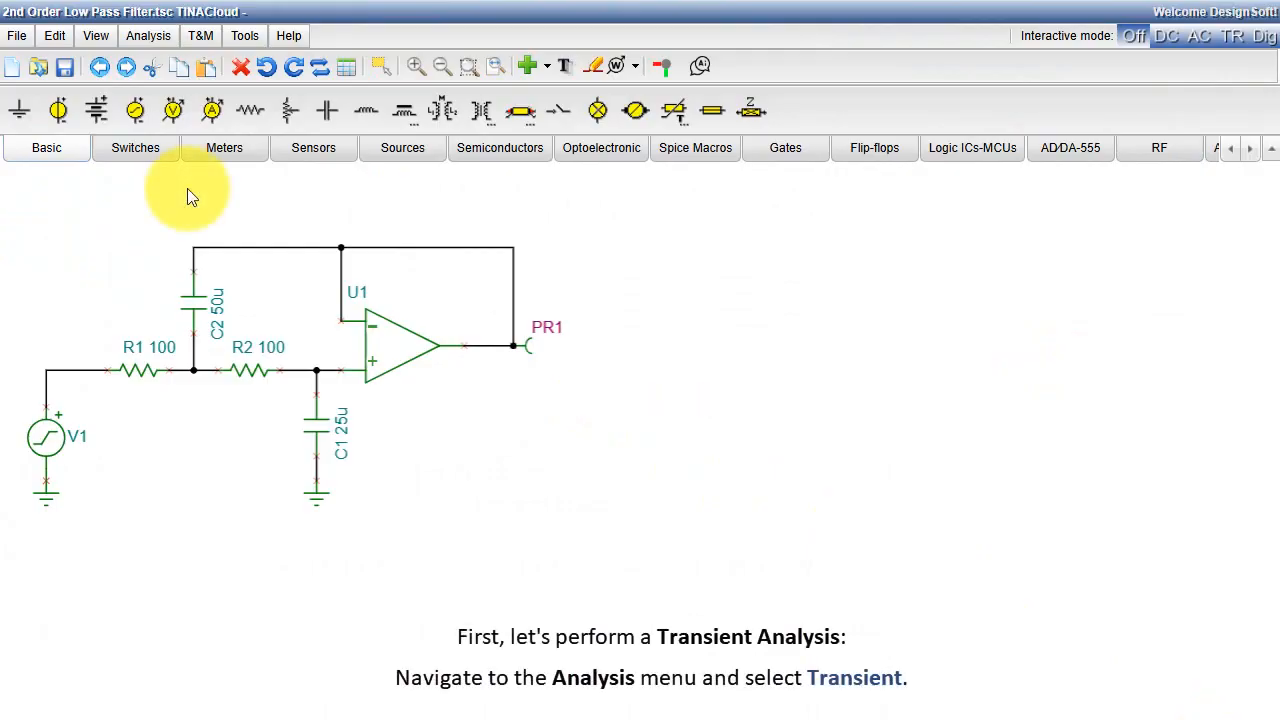
# Run a transient analysis of the low pass filter with the end display time set to 100m.
pyautogui.click(148, 38)
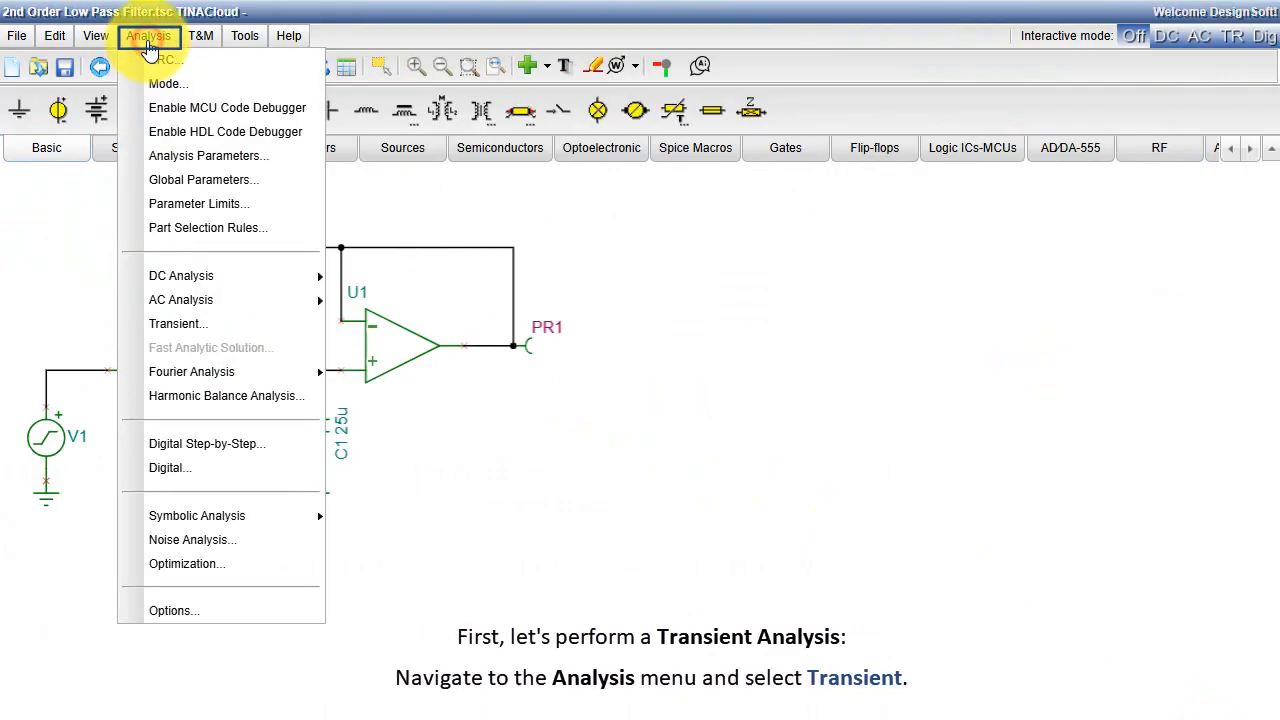
pyautogui.click(180, 331)
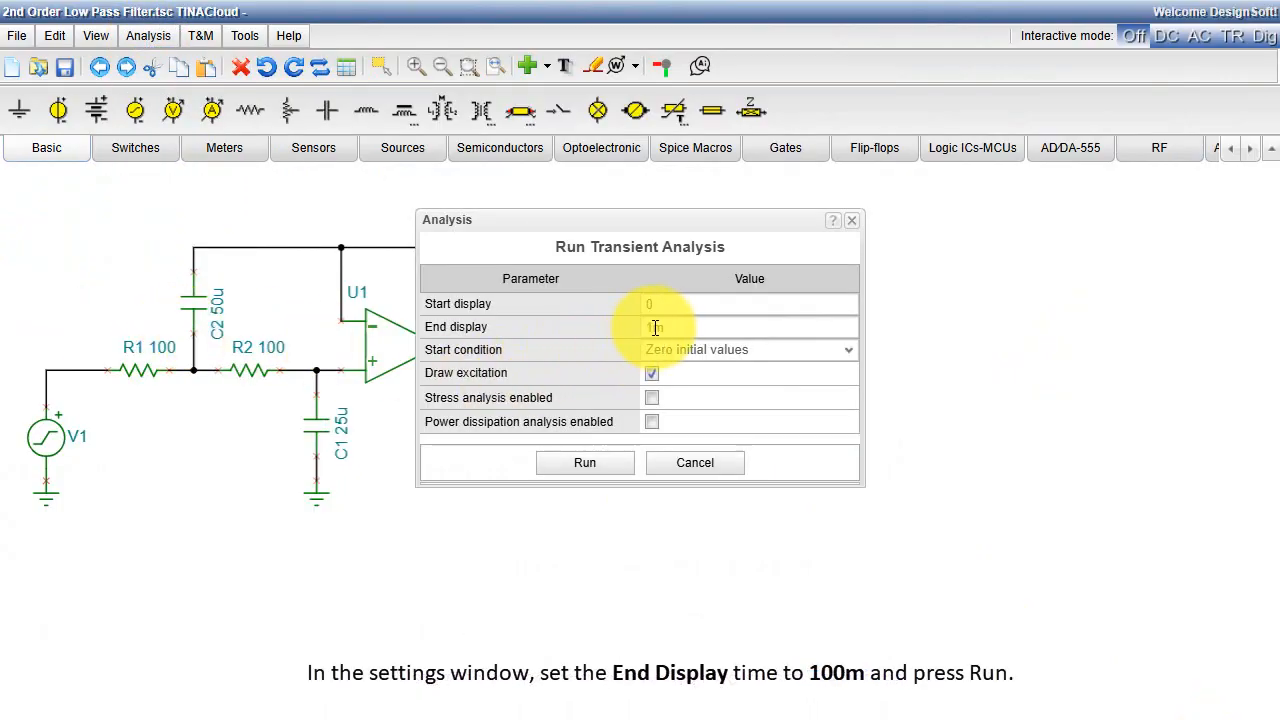
pyautogui.click(655, 327)
pyautogui.write('0')
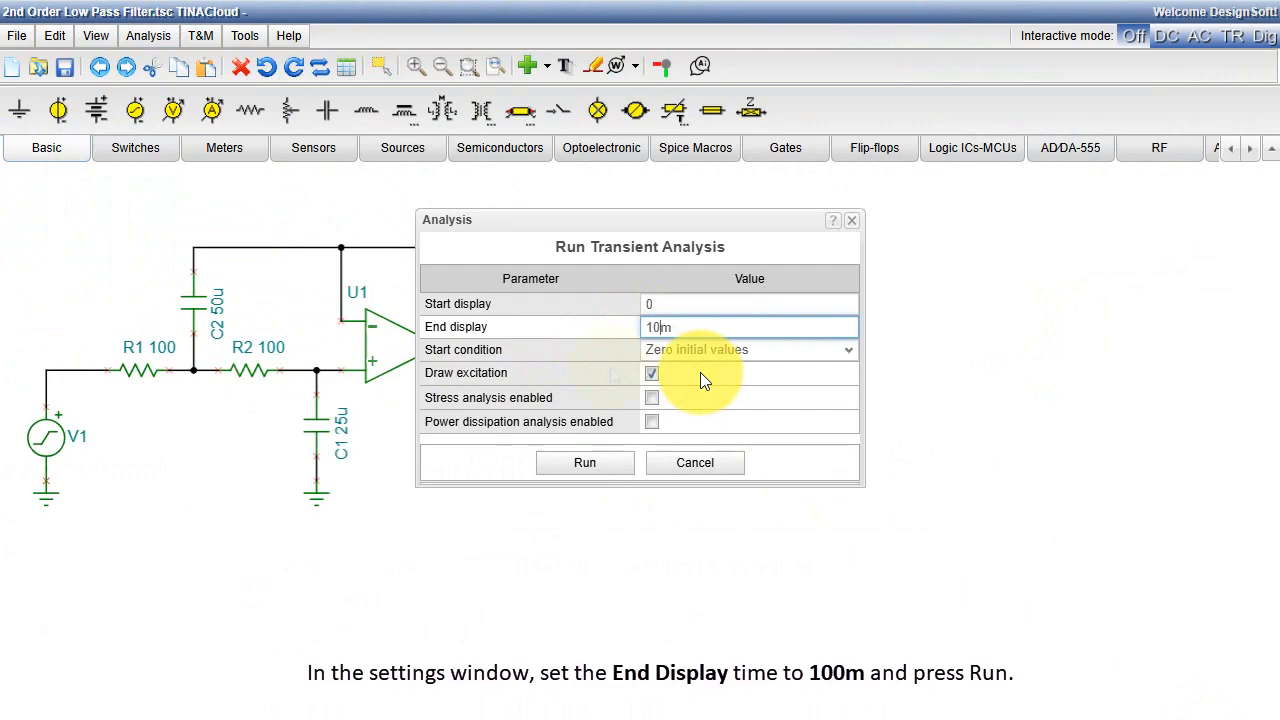
pyautogui.write('0')
pyautogui.click(585, 464)
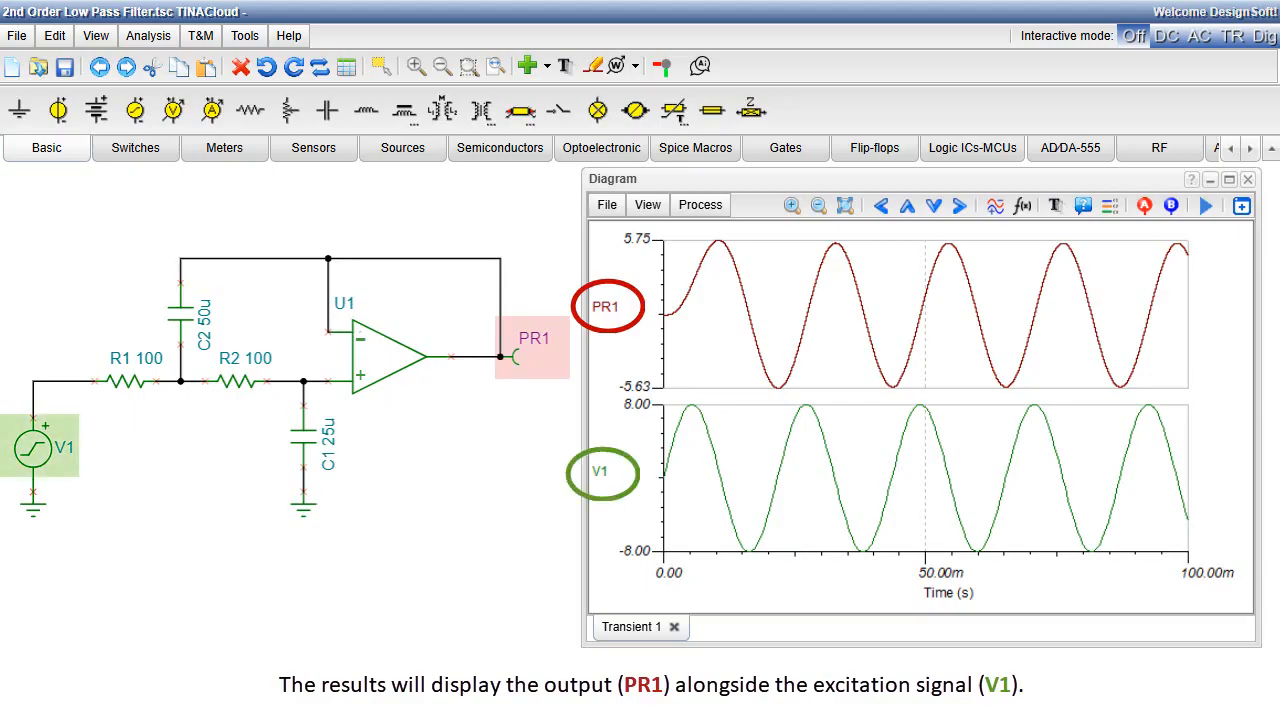
# Collect the PR1 and V1 curves into a single plot and close the diagram window.
pyautogui.click(652, 208)
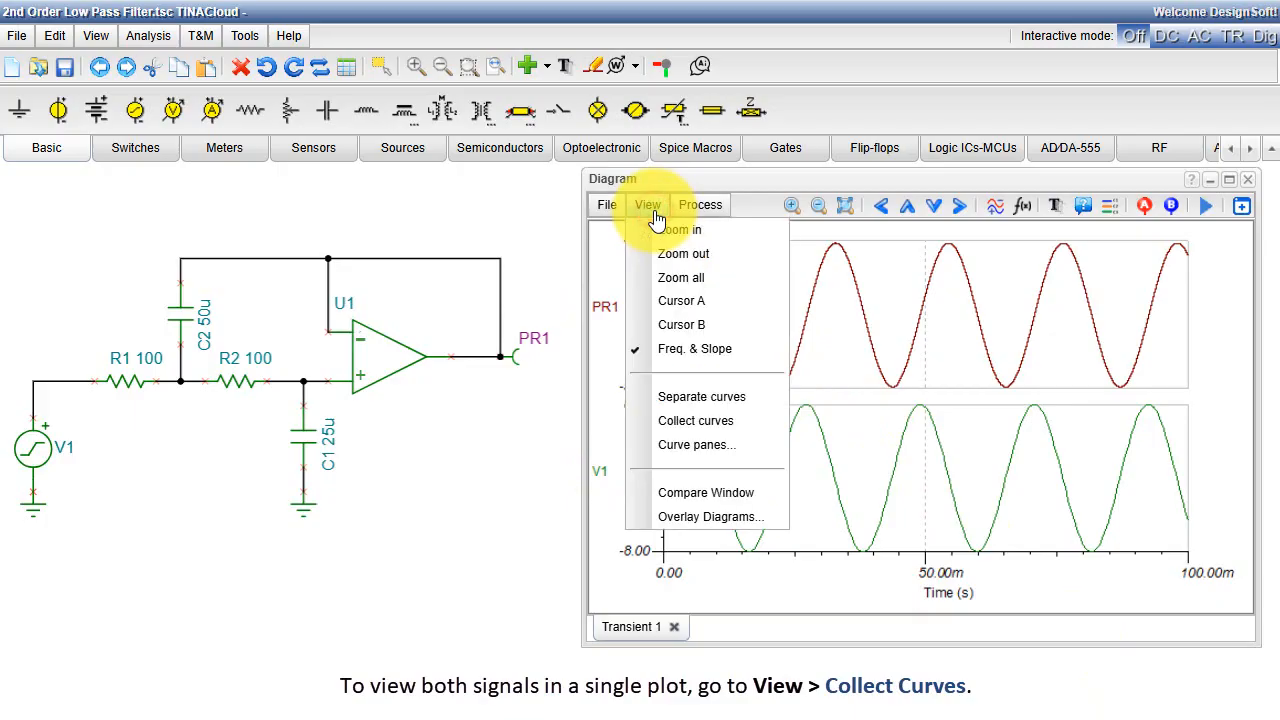
pyautogui.click(704, 423)
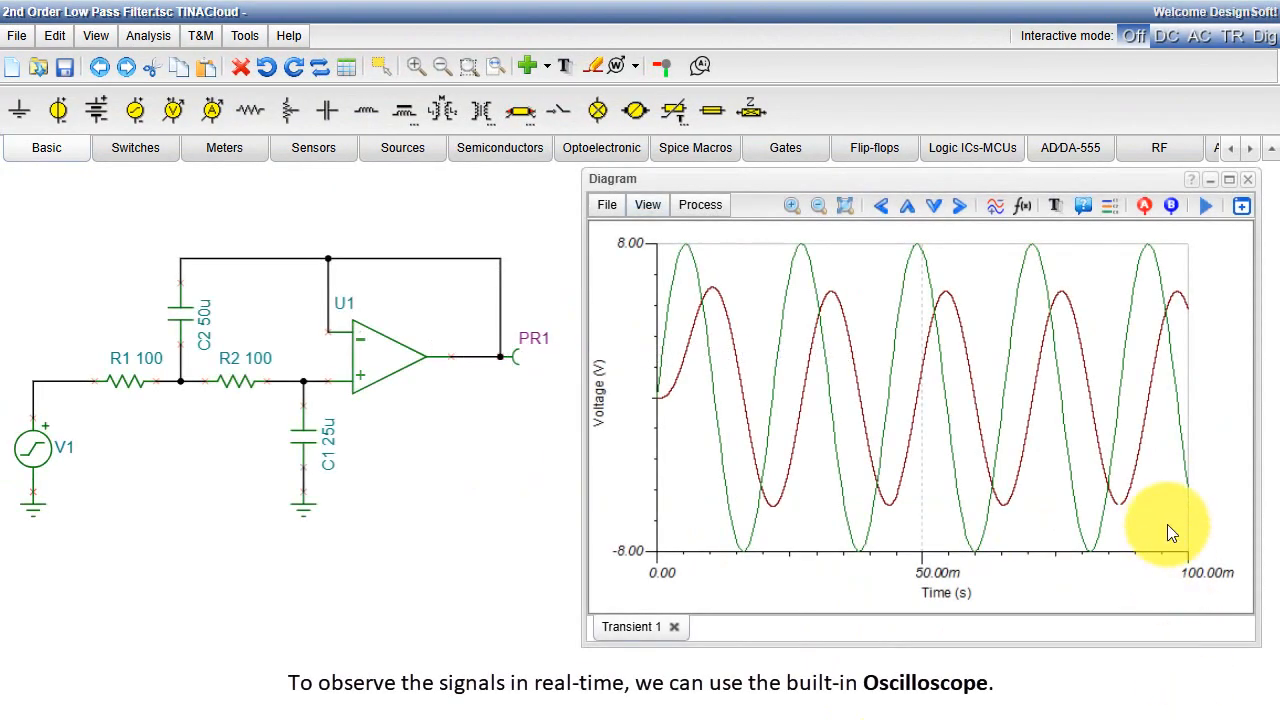
pyautogui.click(1249, 182)
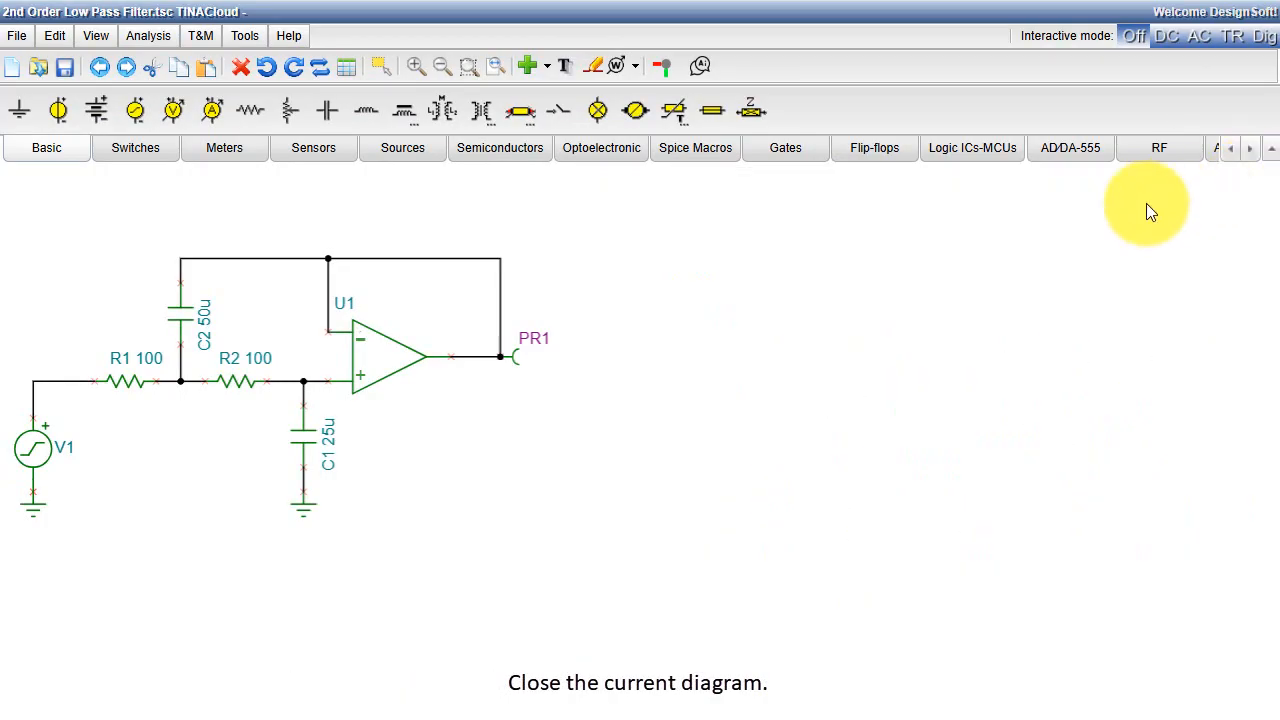
# Open the virtual oscilloscope for the filter circuit and start it running.
pyautogui.click(201, 44)
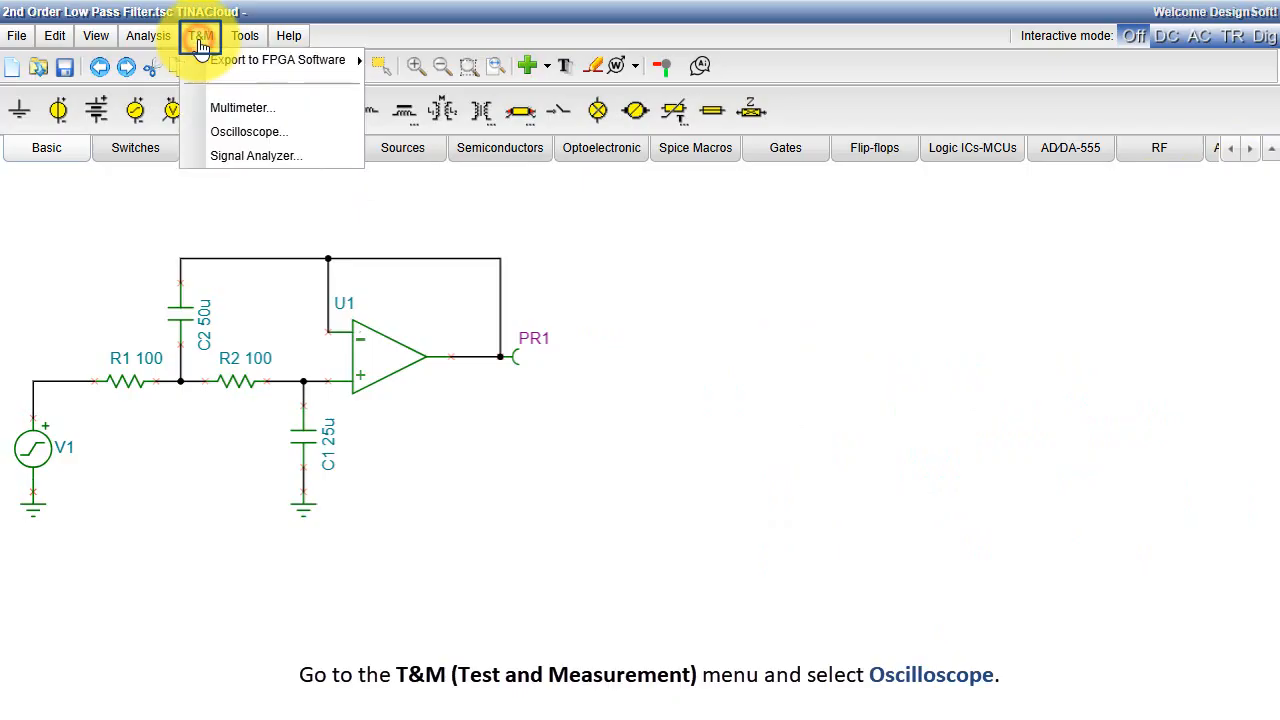
pyautogui.click(247, 134)
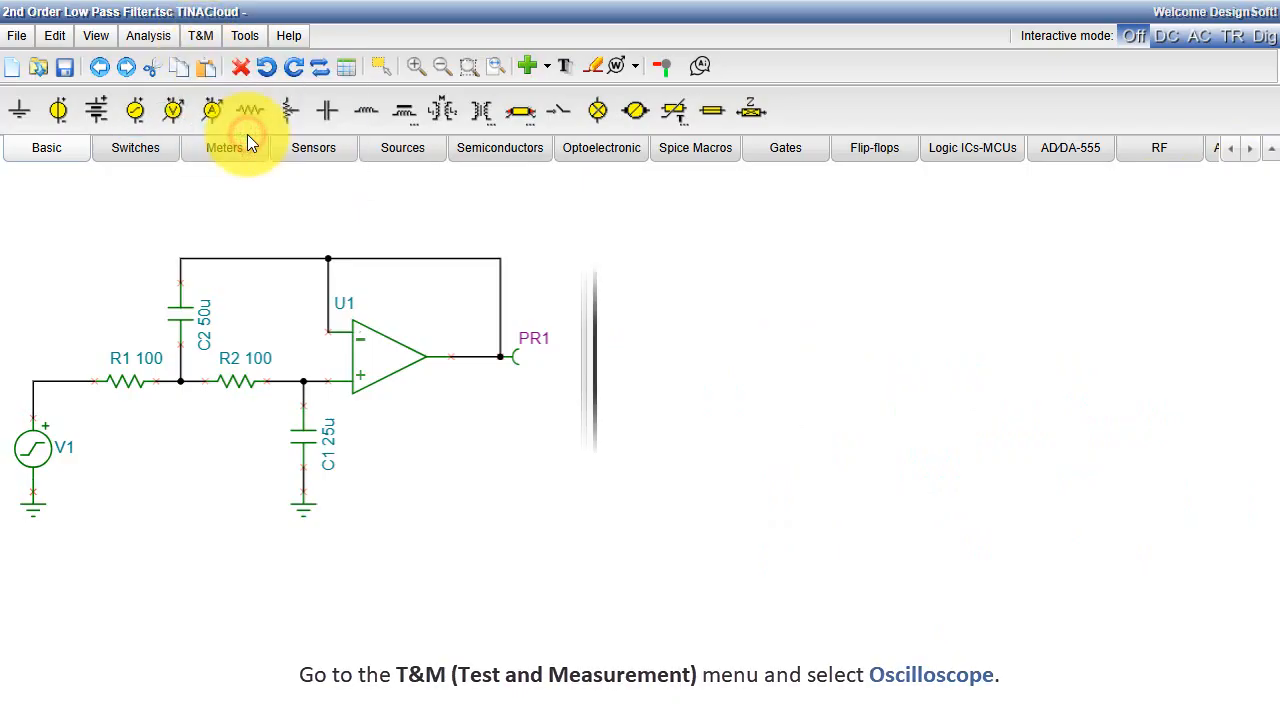
pyautogui.click(1024, 378)
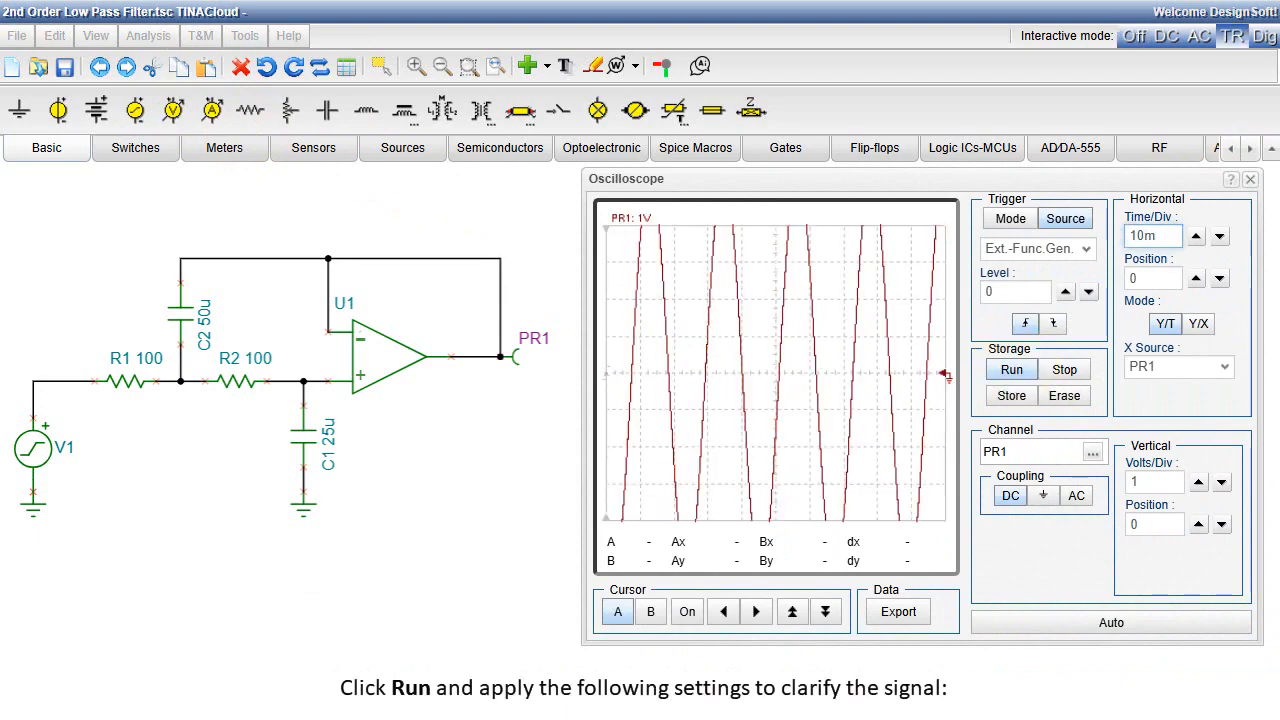
# Set the oscilloscope's Volts/Div to 5 and its Time/Div to 5m.
pyautogui.click(1196, 245)
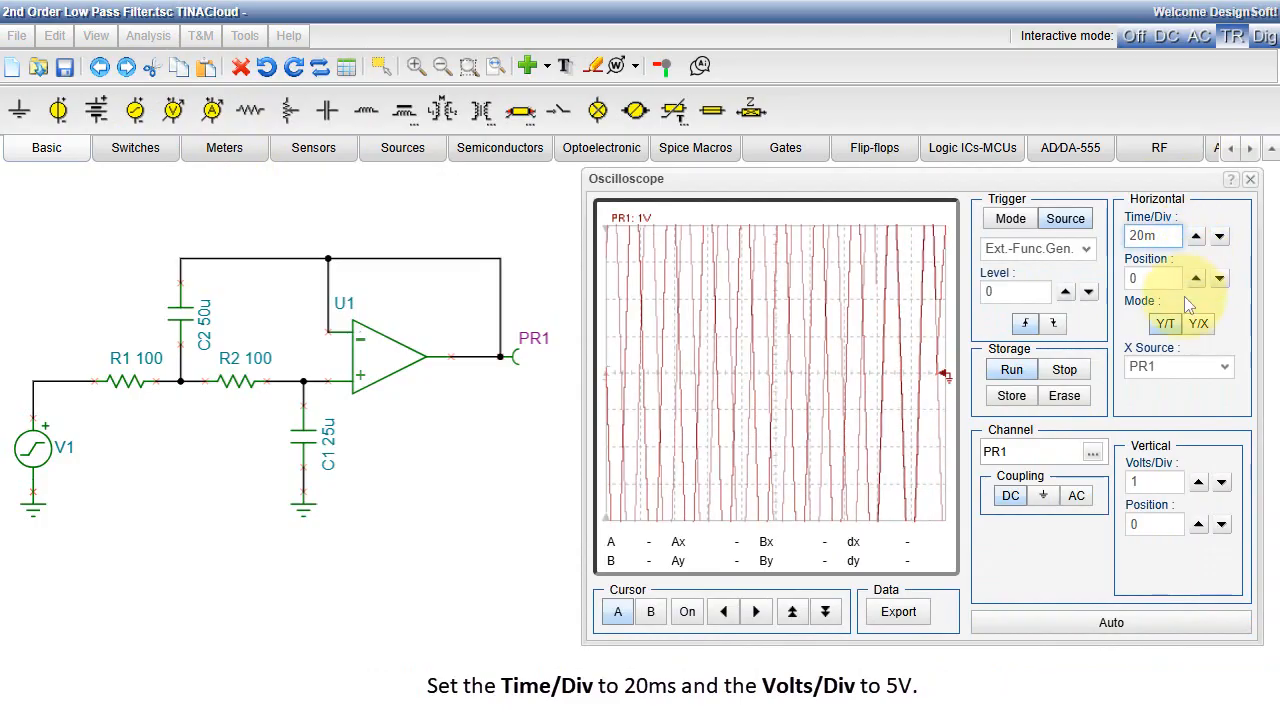
pyautogui.click(1199, 484)
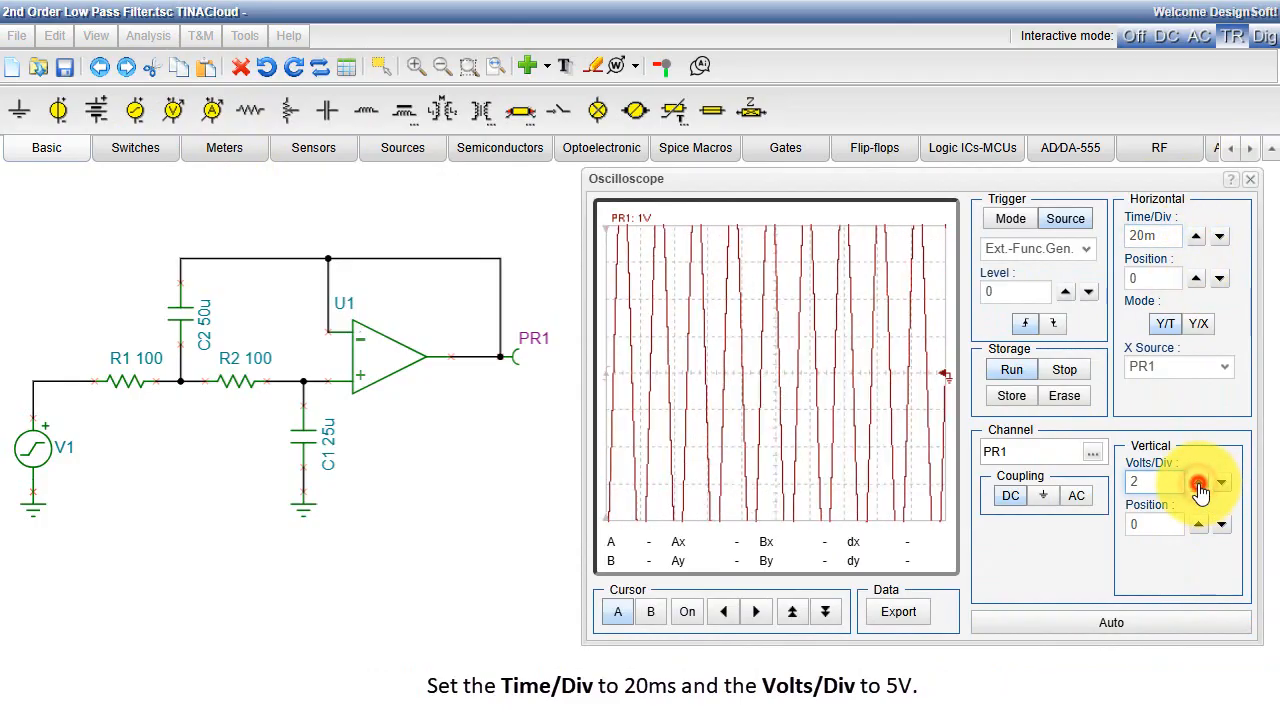
pyautogui.click(1199, 484)
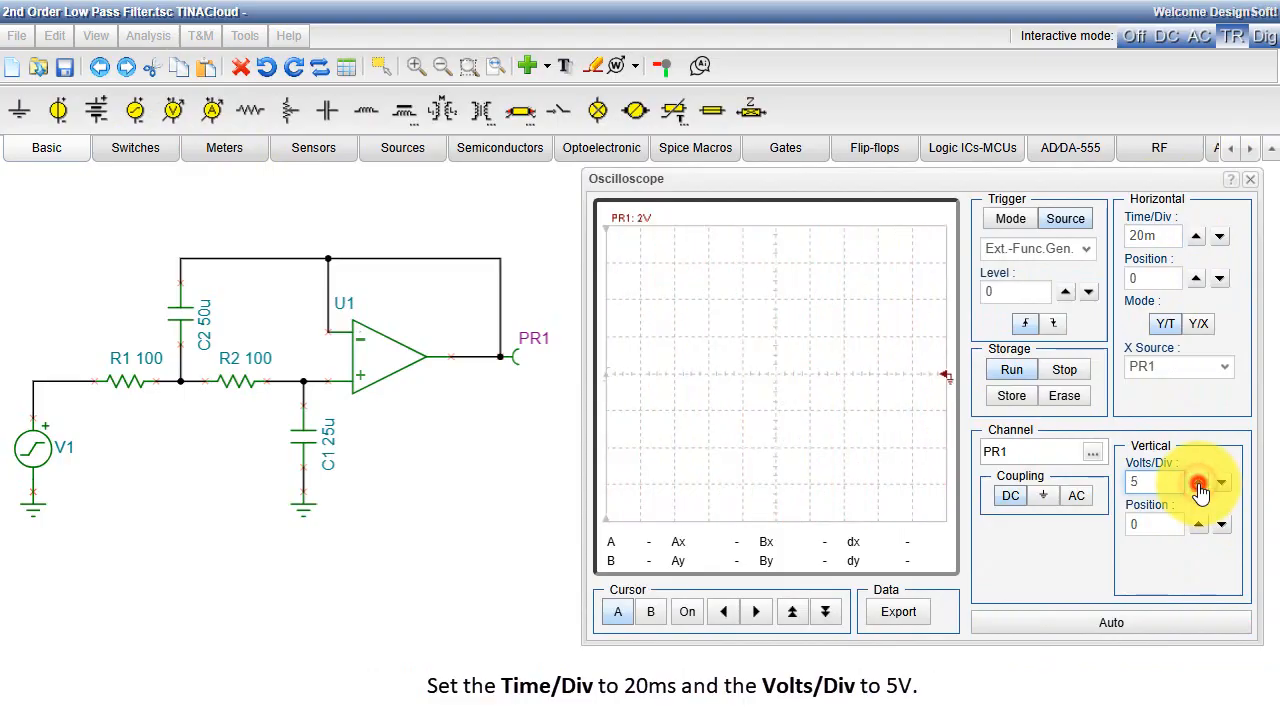
pyautogui.click(1219, 240)
pyautogui.click(1219, 240)
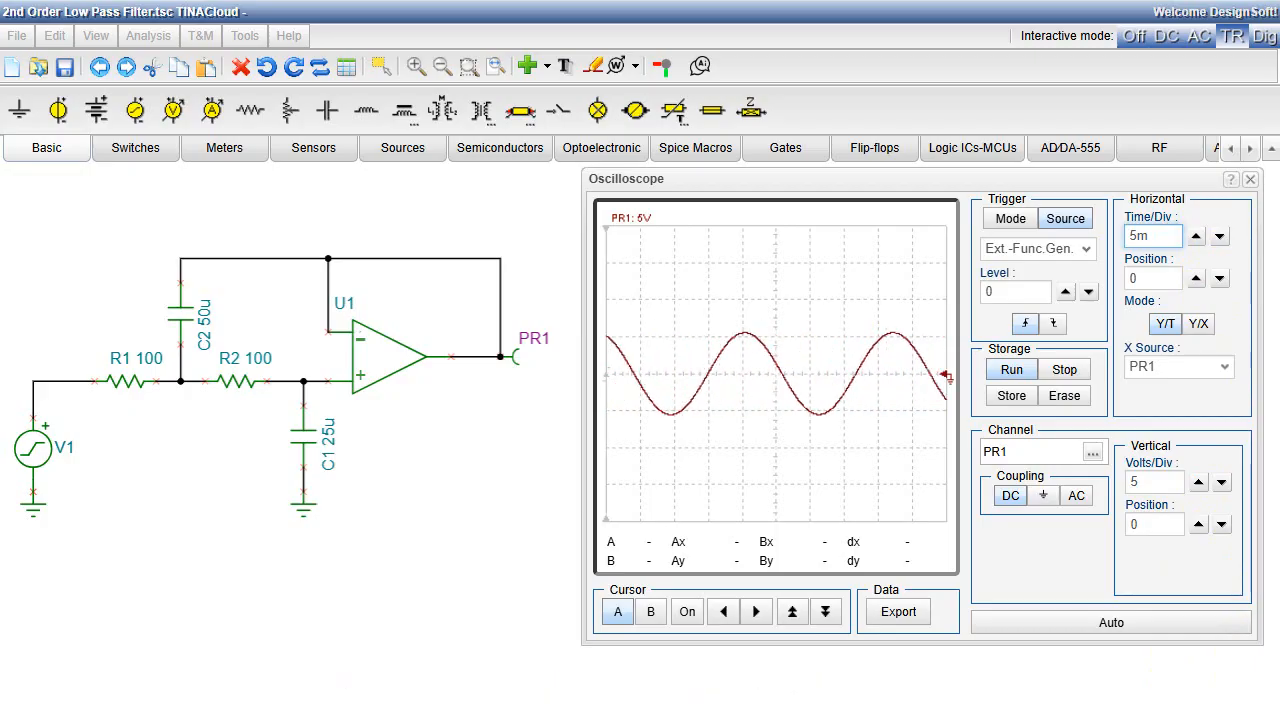
# Configure the oscilloscope trigger to Normal mode with PR1 as the source and the negative slope.
pyautogui.click(1010, 222)
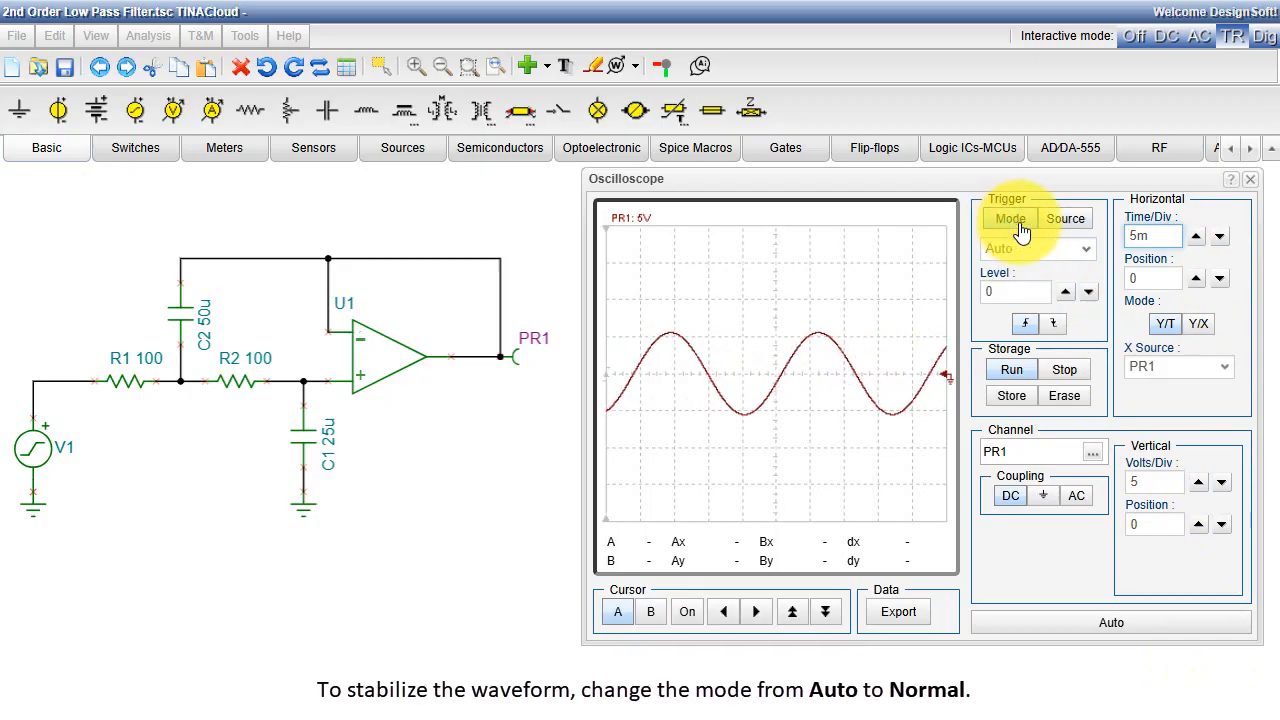
pyautogui.click(1086, 252)
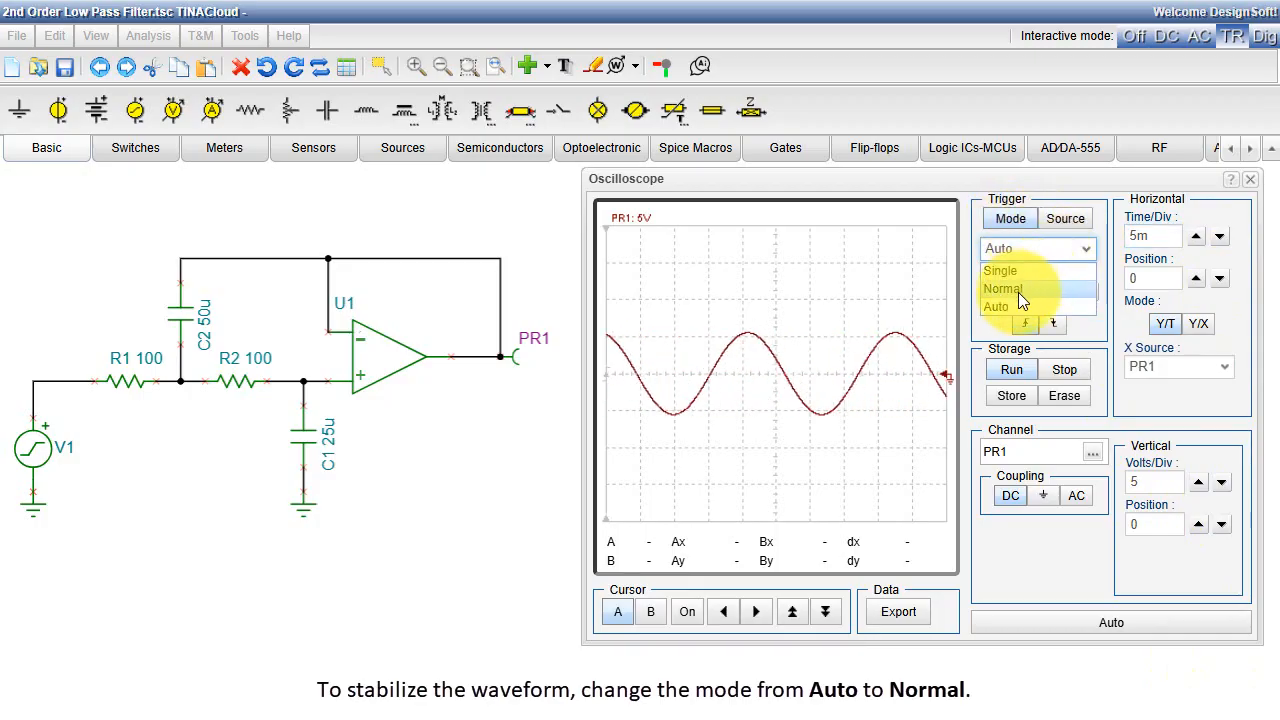
pyautogui.click(1018, 292)
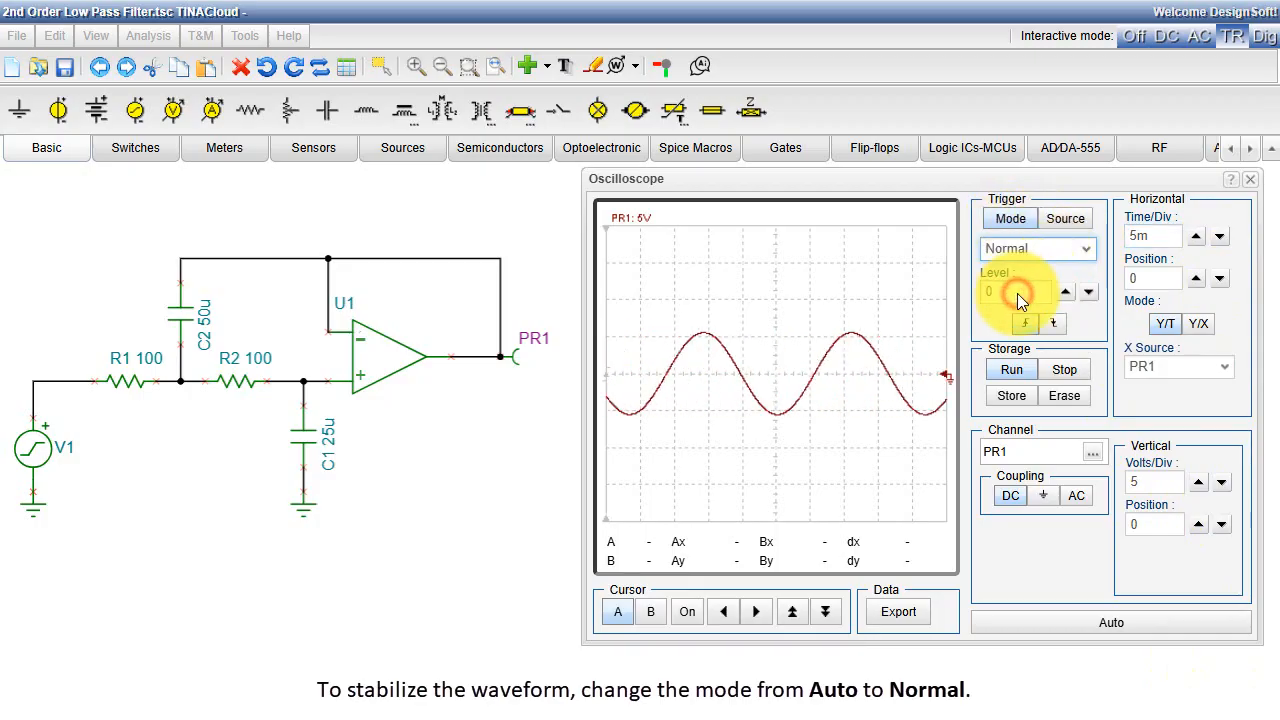
pyautogui.click(1065, 222)
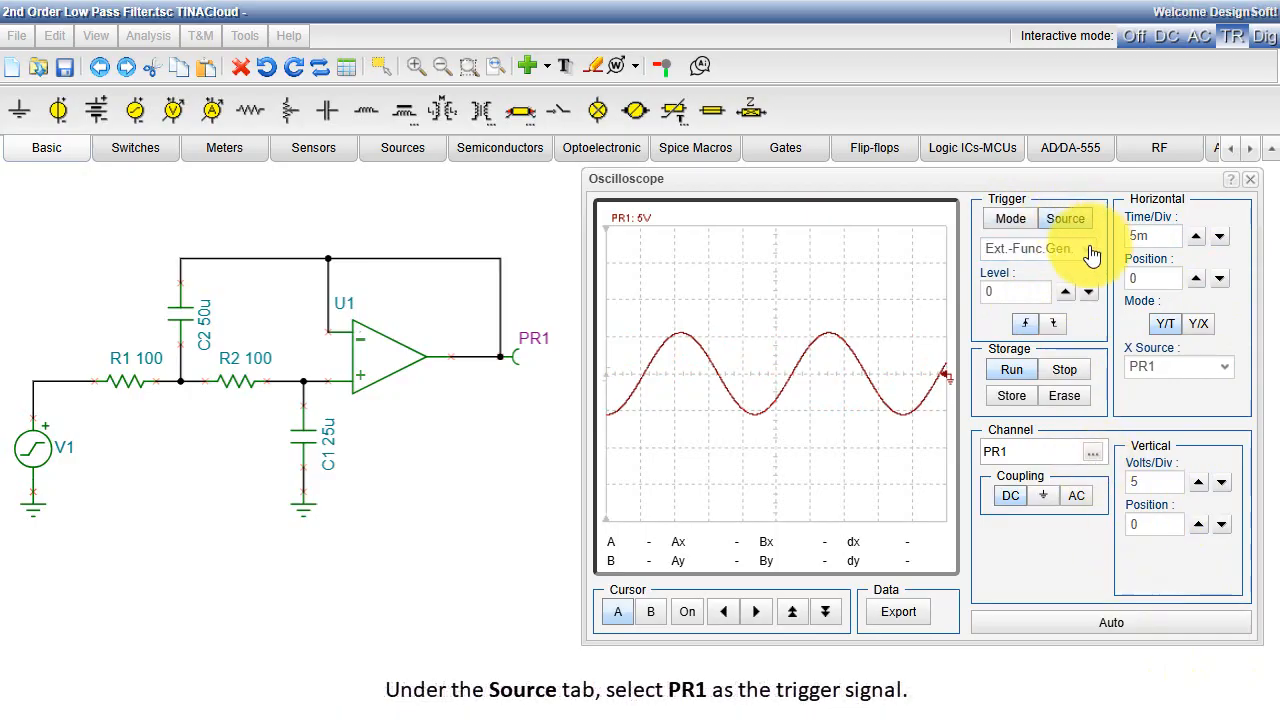
pyautogui.click(1084, 249)
pyautogui.click(998, 287)
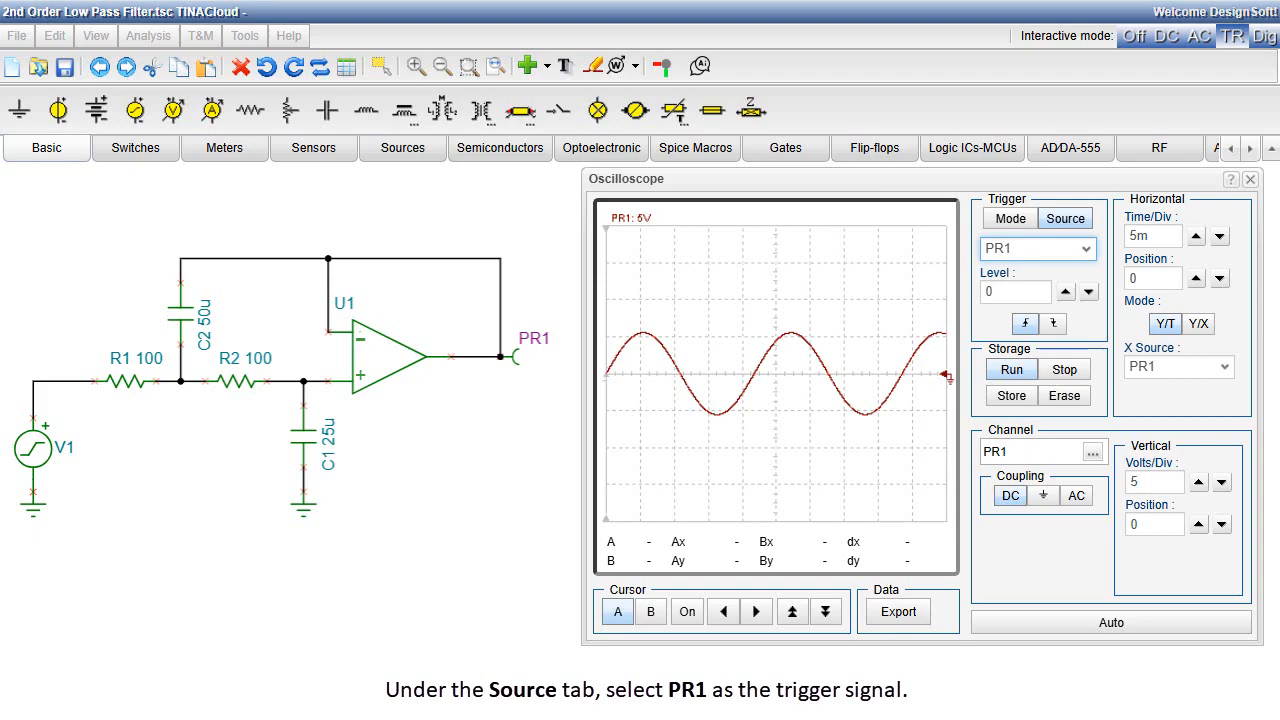
pyautogui.click(1056, 326)
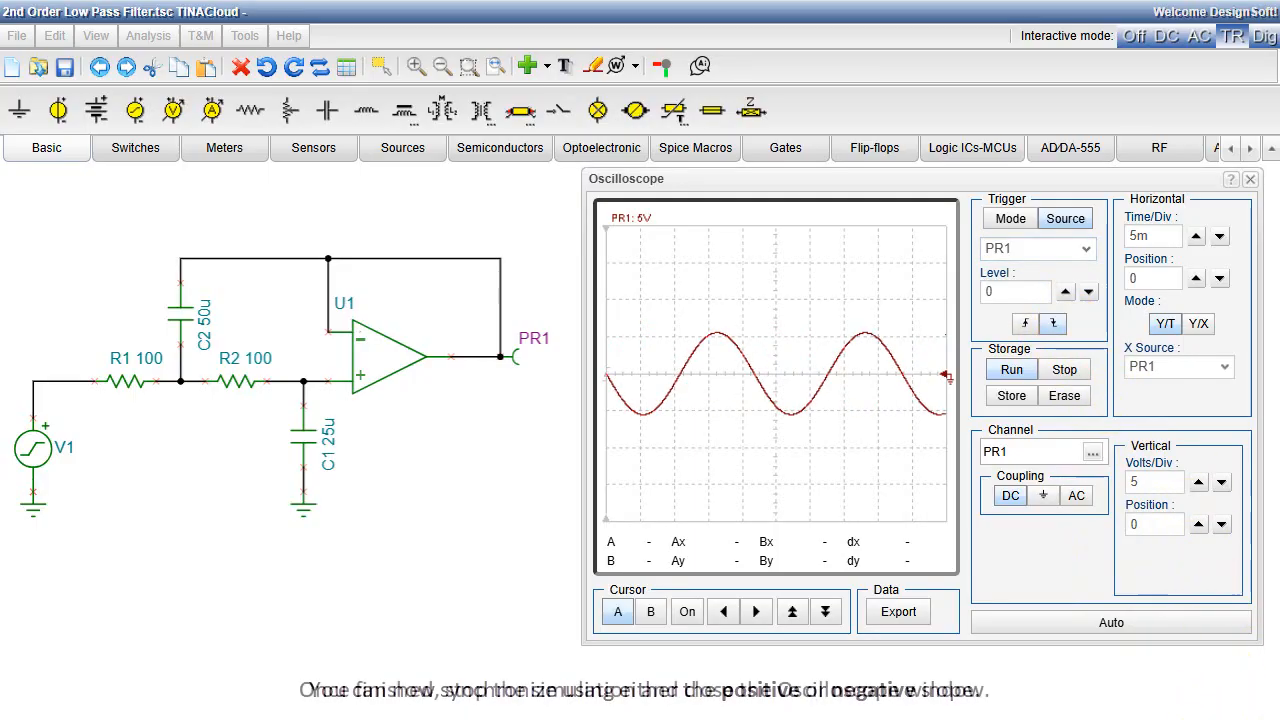
# Stop the oscilloscope simulation and close the oscilloscope window.
pyautogui.click(1066, 370)
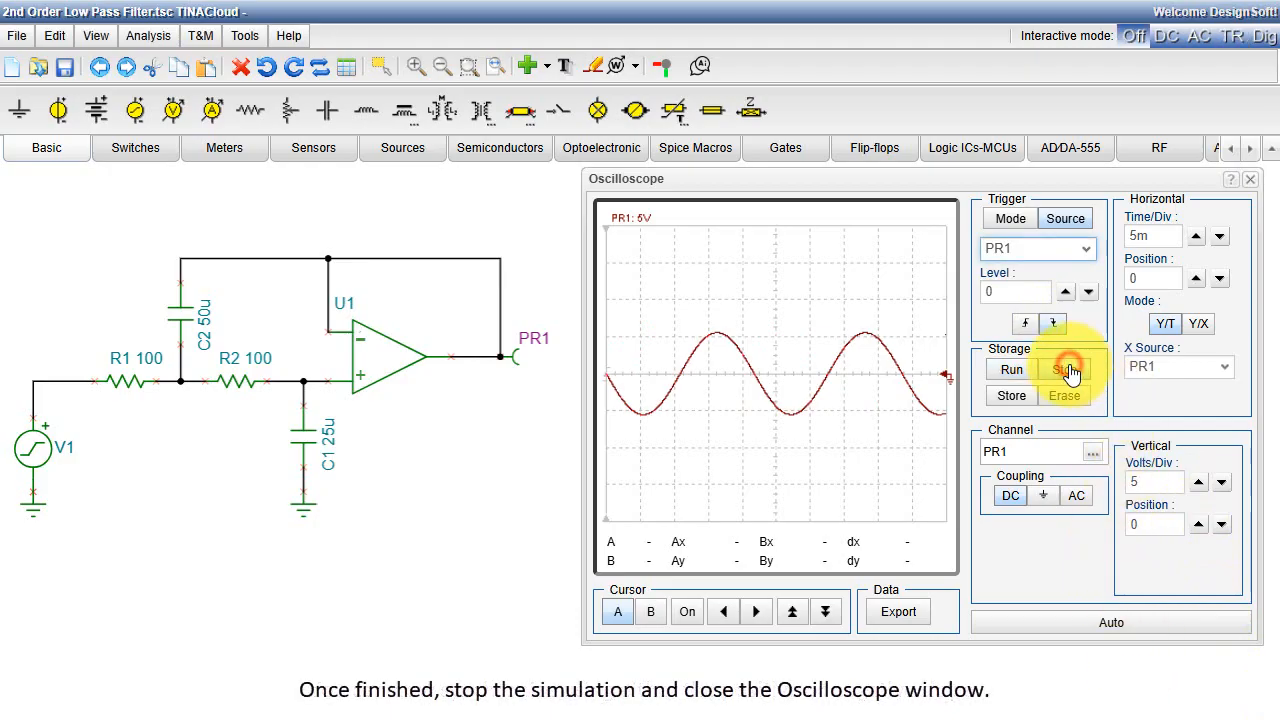
pyautogui.click(1252, 185)
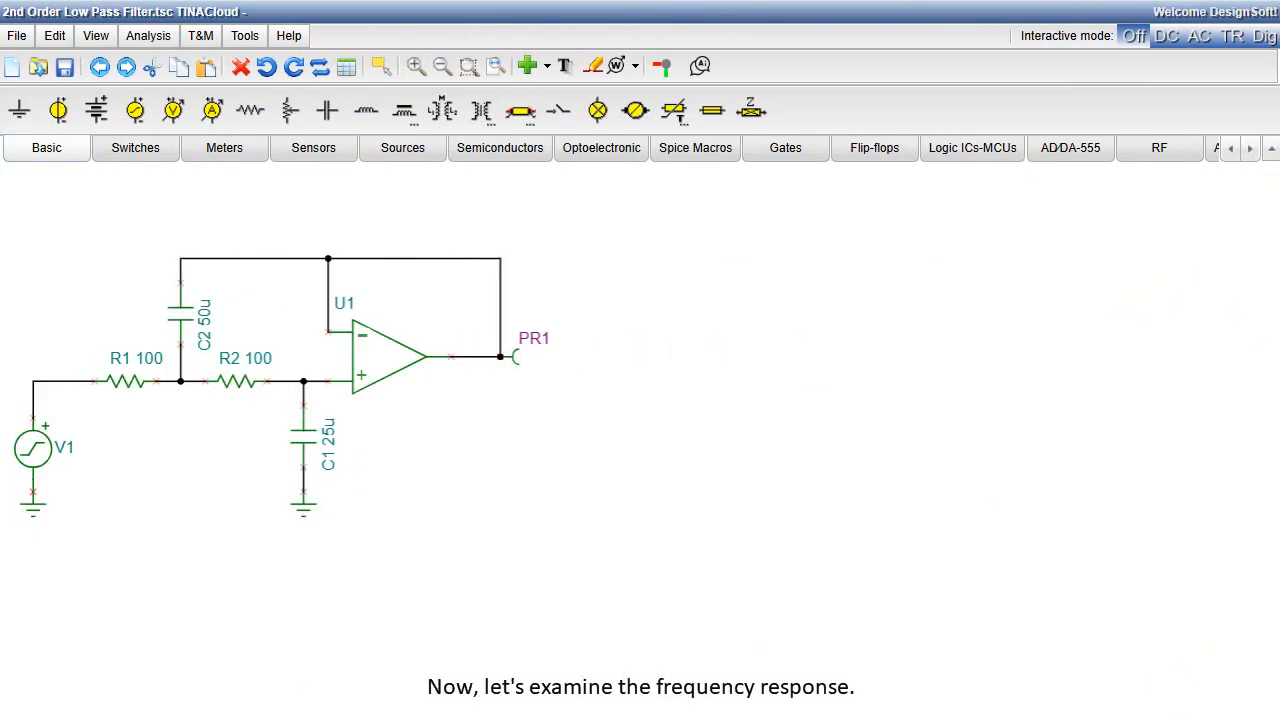
# Run the AC Transfer Characteristic analysis of the low pass filter with the preset parameters.
pyautogui.click(160, 38)
pyautogui.moveTo(197, 300)
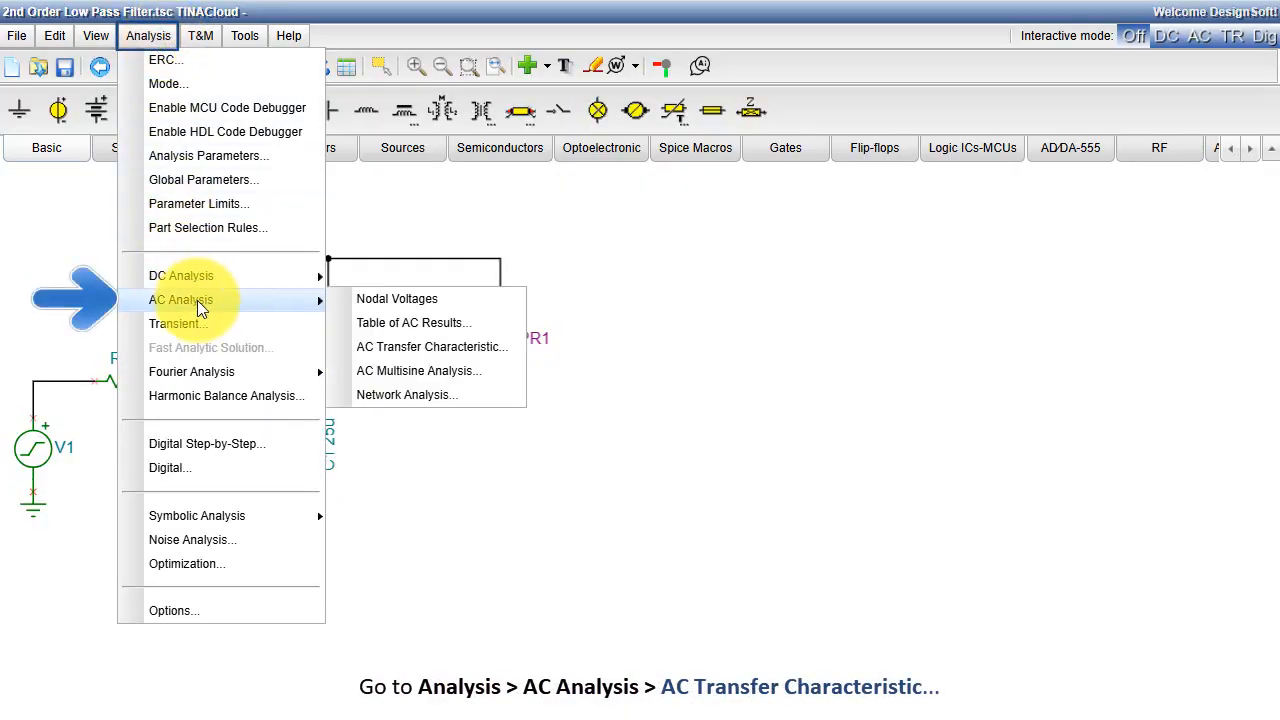
pyautogui.click(398, 350)
pyautogui.click(735, 433)
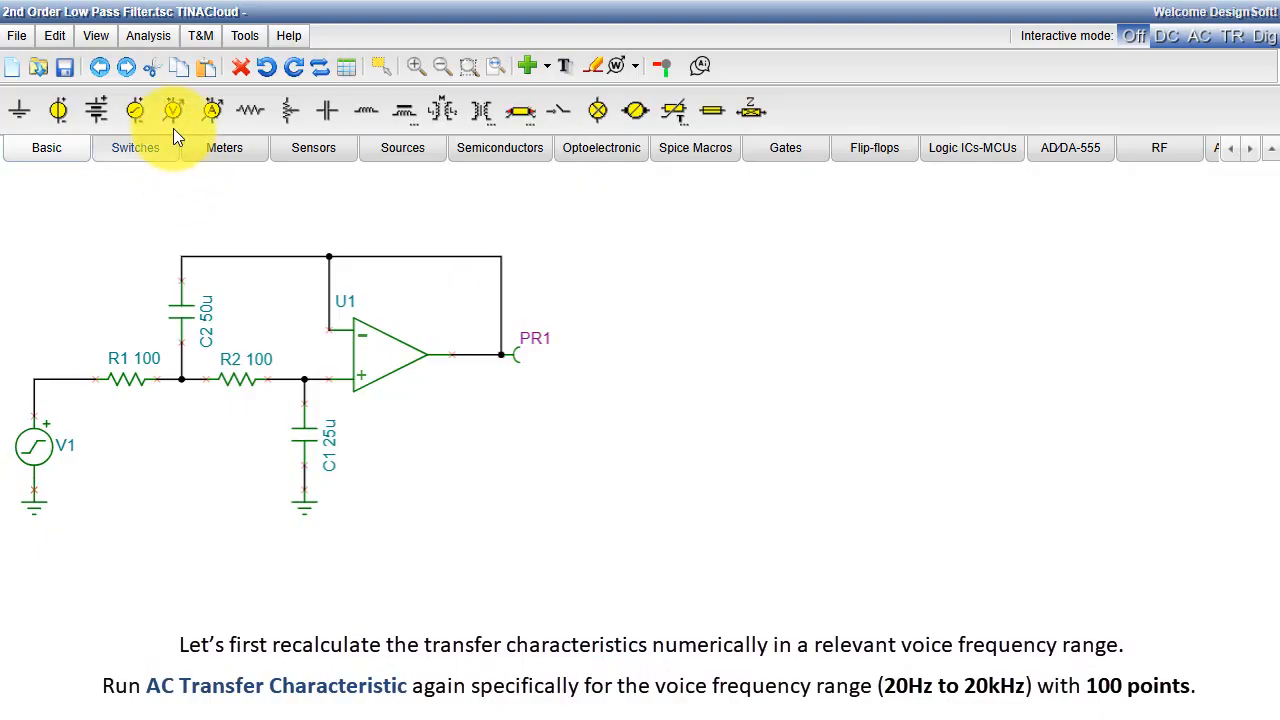
# Run the AC Transfer Characteristic analysis from 20 Hz to 20 kHz and close the resulting diagram.
pyautogui.click(150, 38)
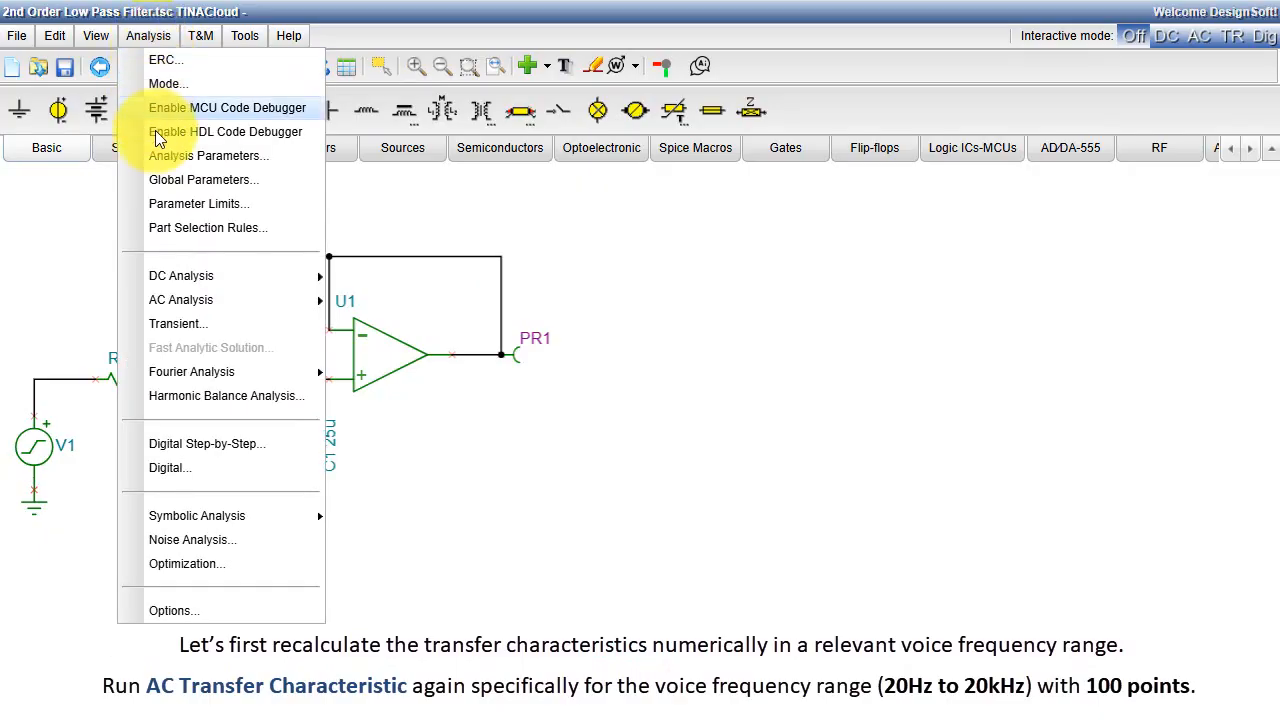
pyautogui.moveTo(178, 298)
pyautogui.click(444, 347)
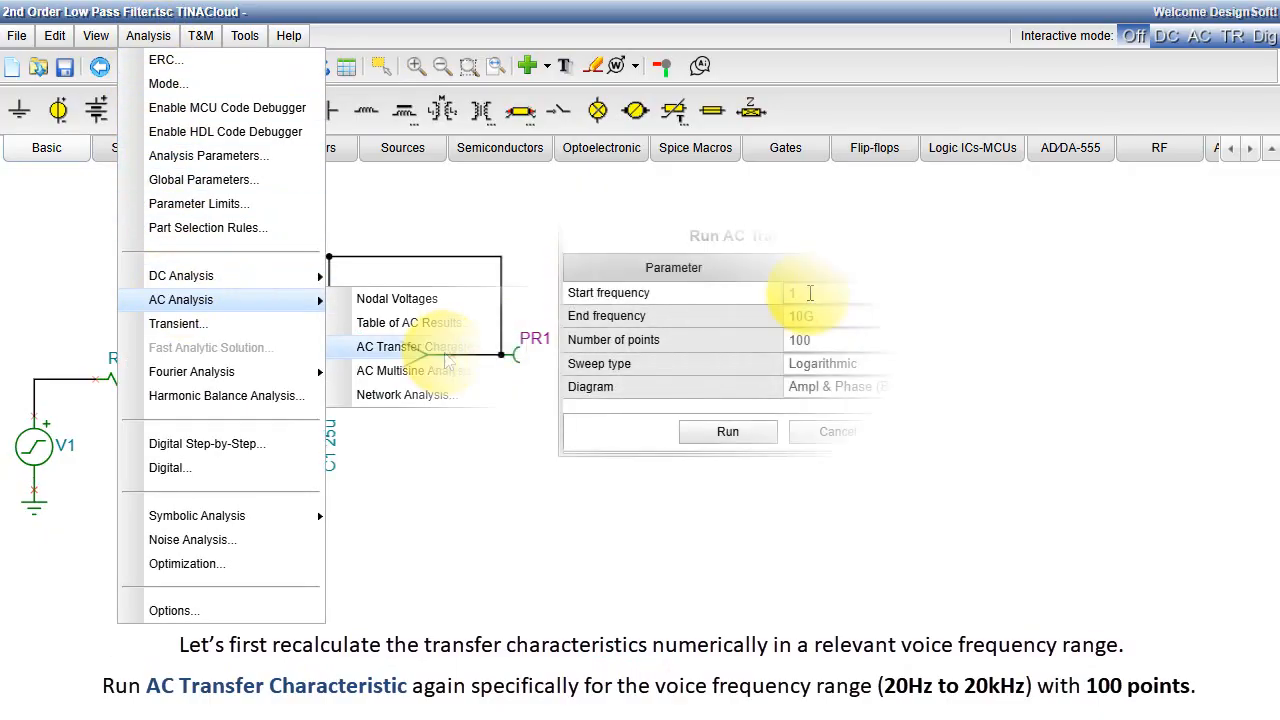
pyautogui.click(828, 292)
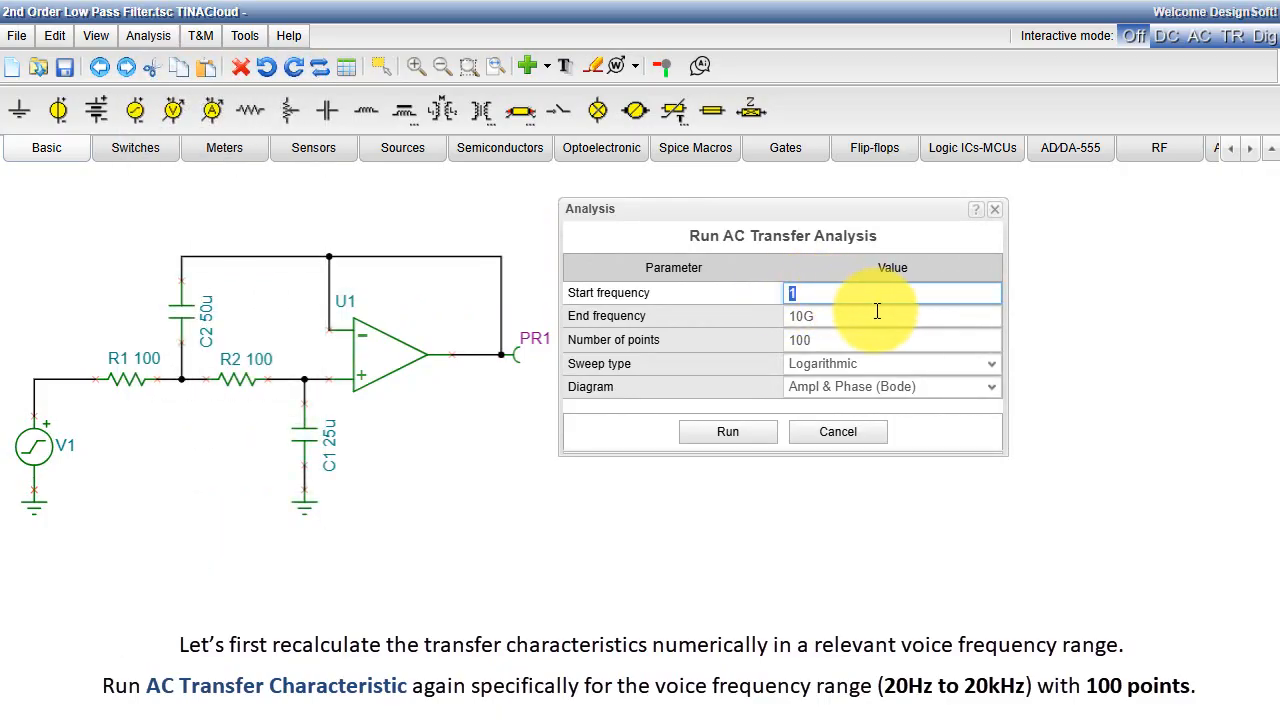
pyautogui.write('20')
pyautogui.click(785, 317)
pyautogui.write('20')
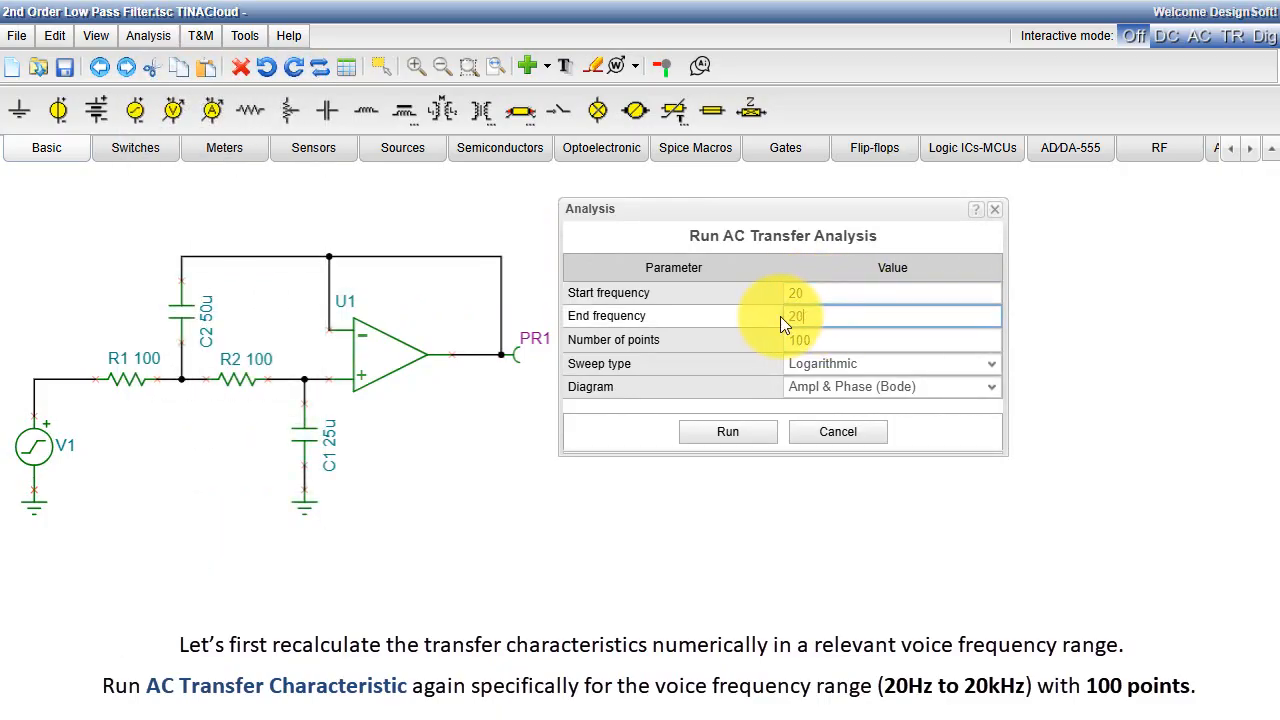
pyautogui.write('k')
pyautogui.click(713, 433)
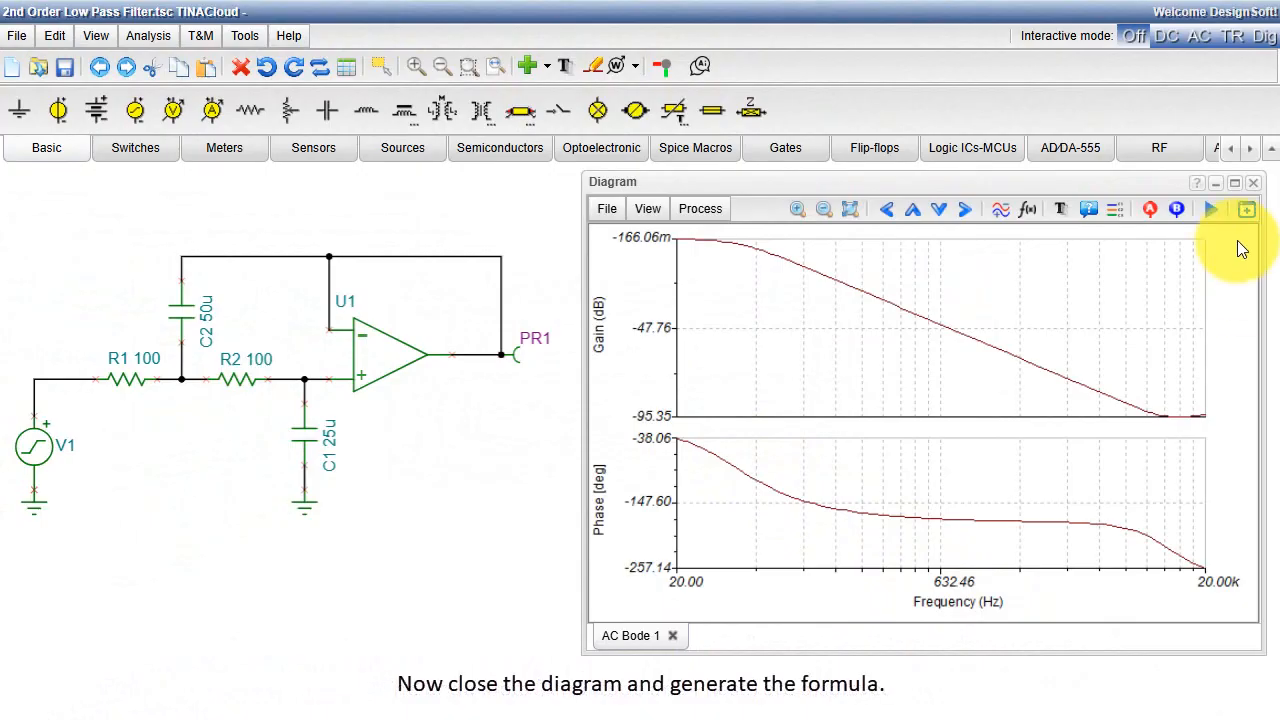
pyautogui.click(1253, 189)
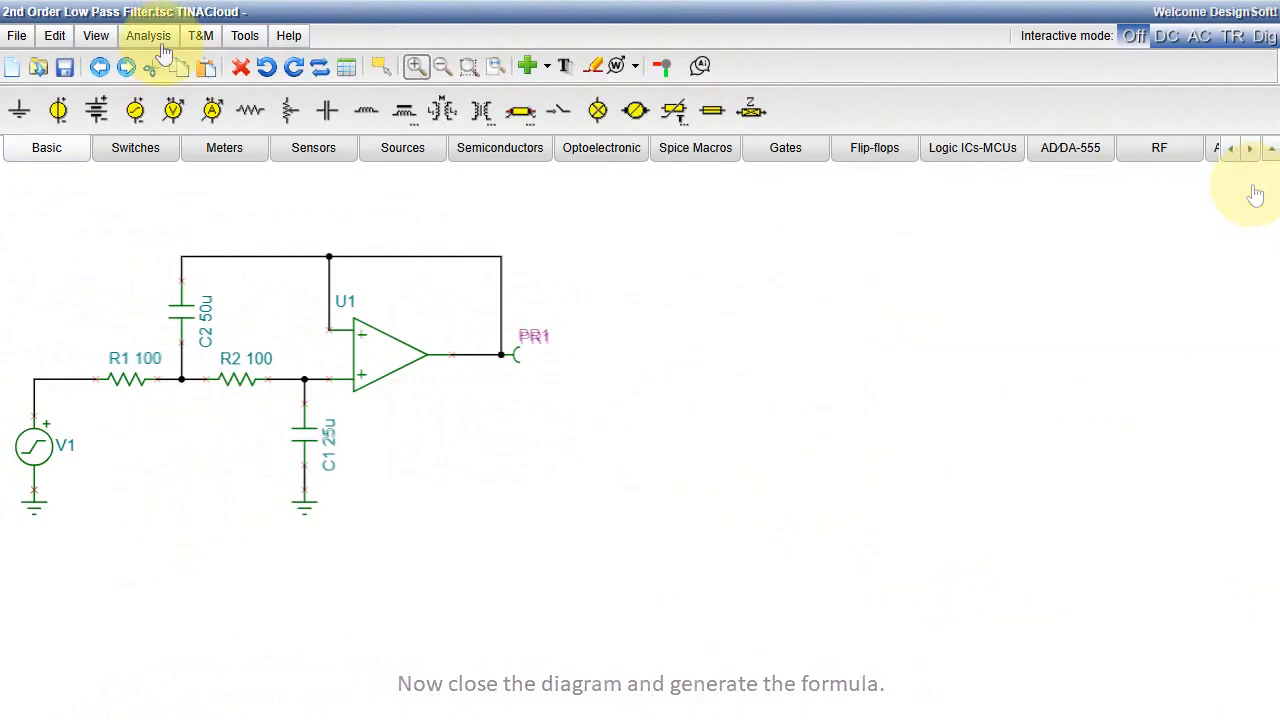
# Generate the filter's Symbolic AC Transfer function and send the formula to the Text Editor.
pyautogui.click(160, 40)
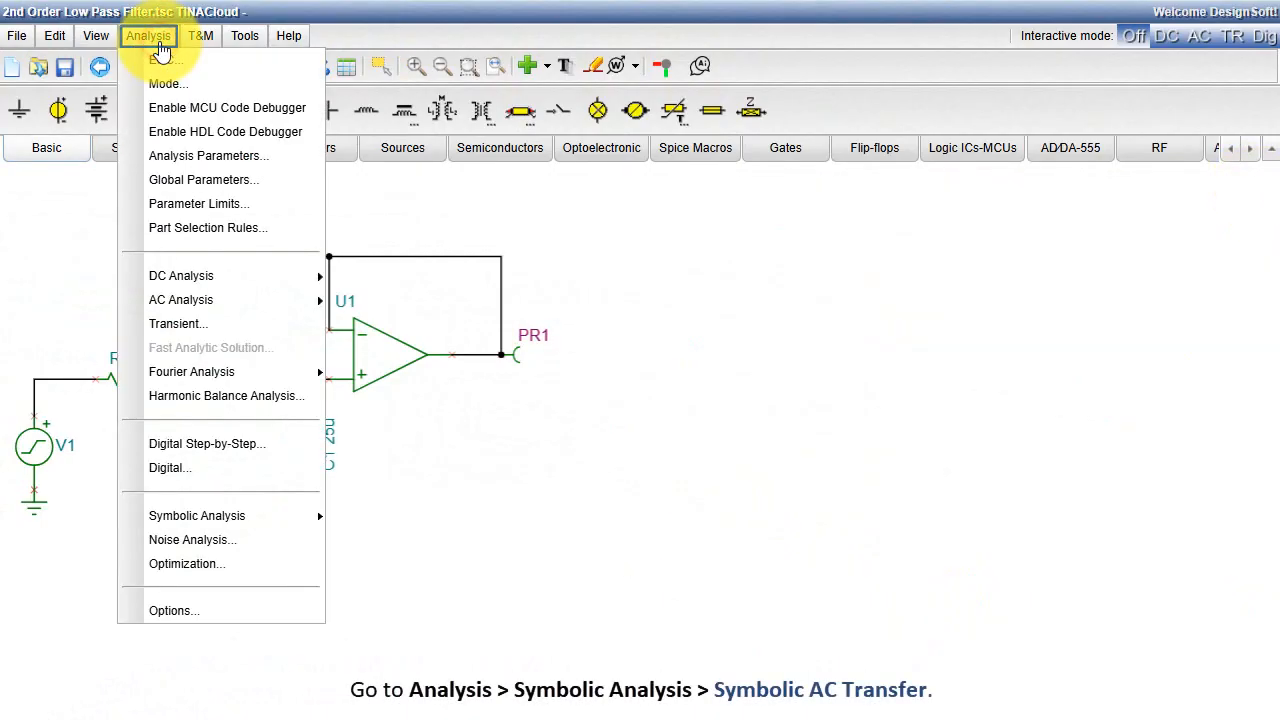
pyautogui.moveTo(223, 515)
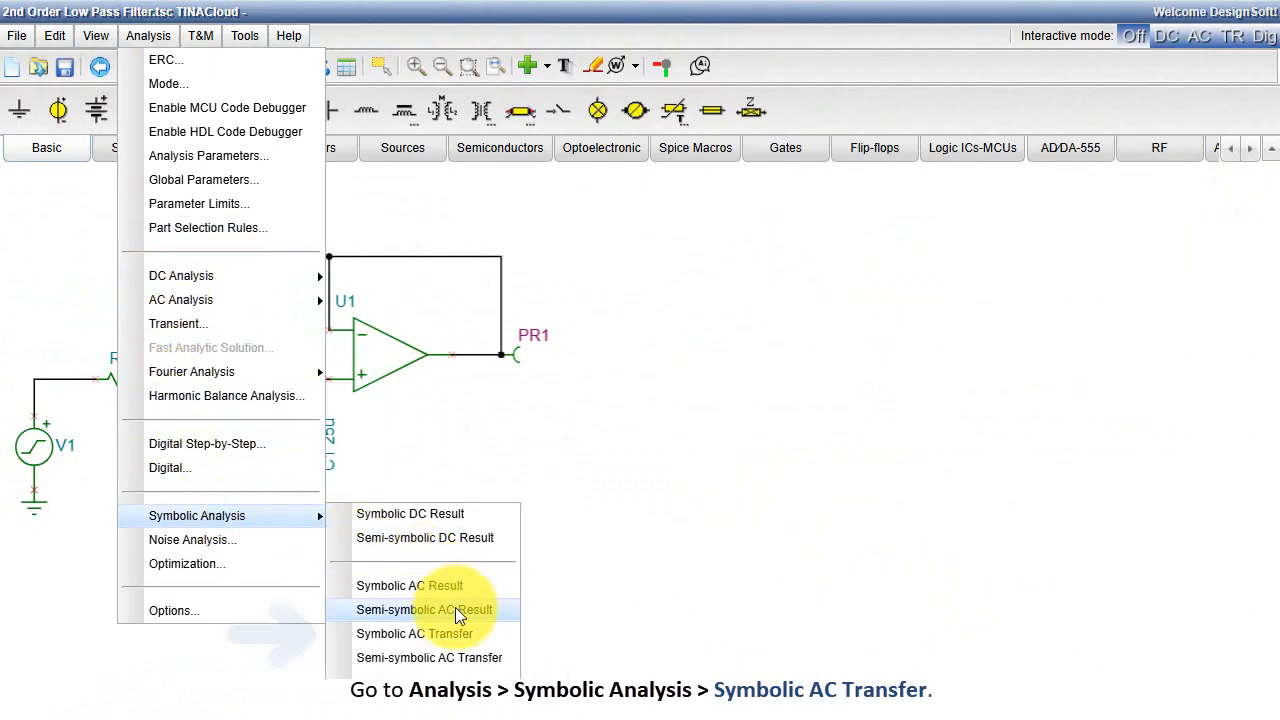
pyautogui.click(457, 638)
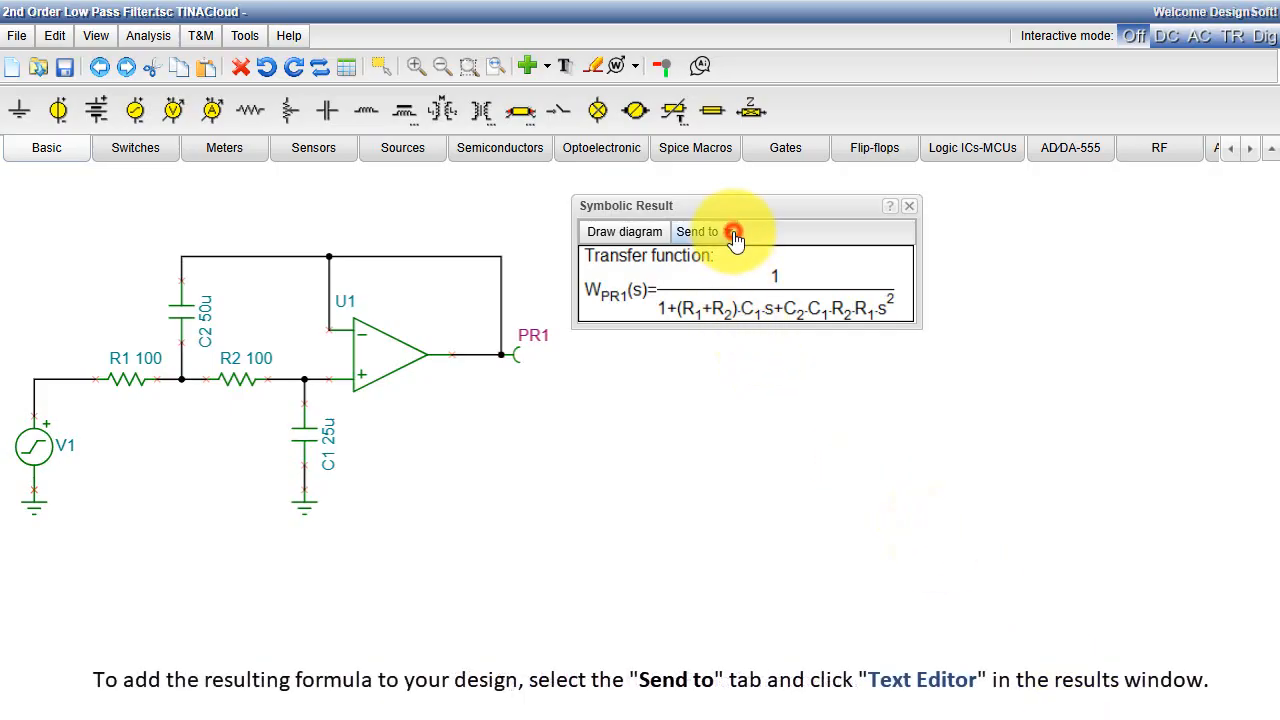
pyautogui.click(734, 234)
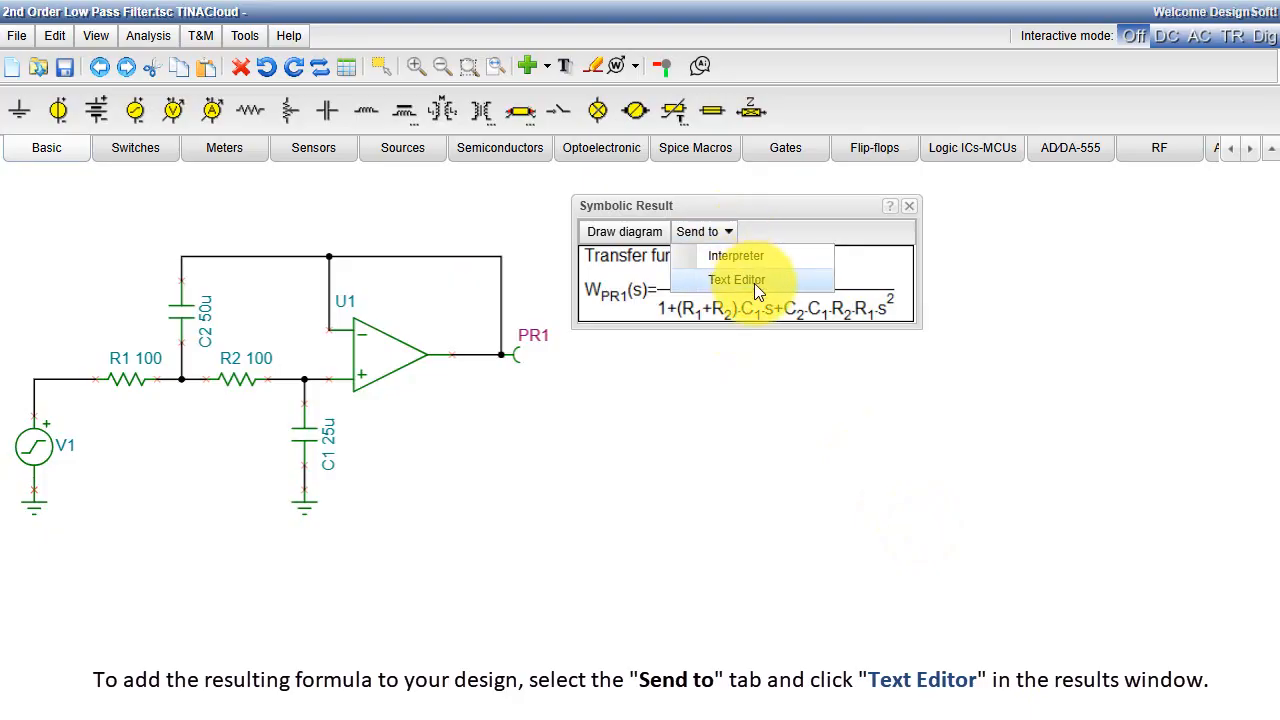
pyautogui.click(754, 283)
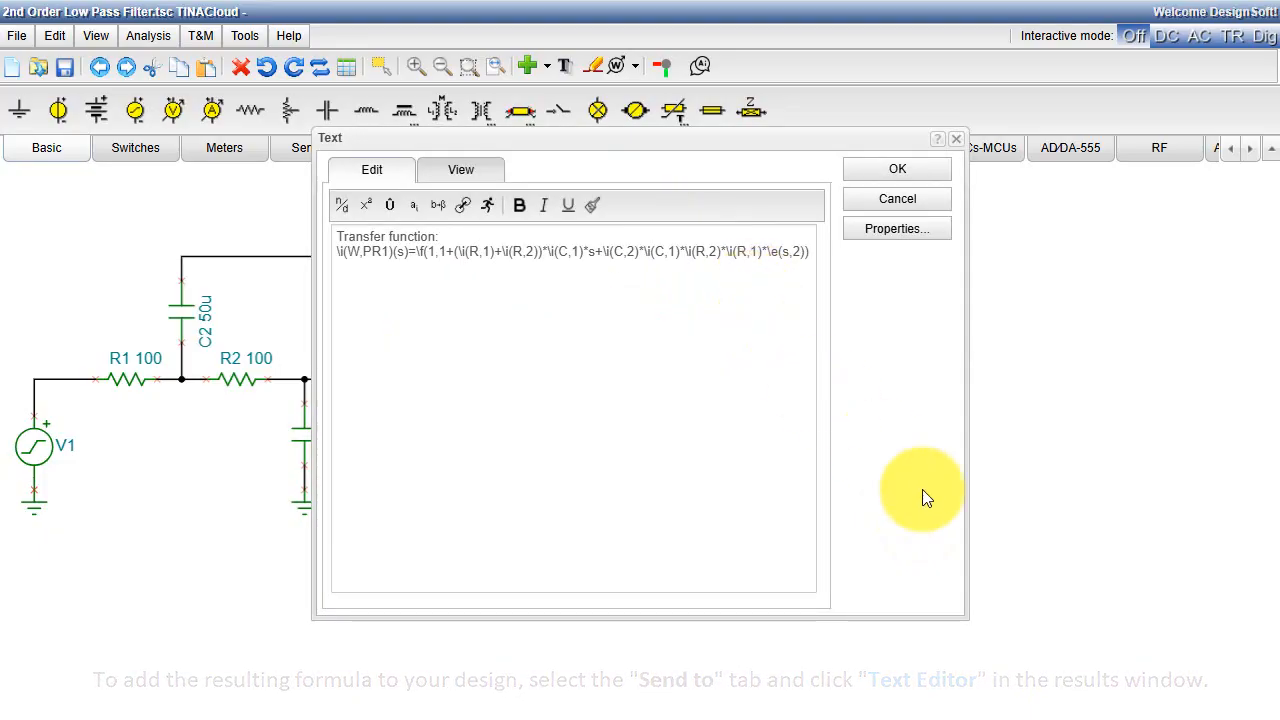
# Set the transfer function text to font size 10 and place it on the schematic to the right of the filter circuit.
pyautogui.click(890, 232)
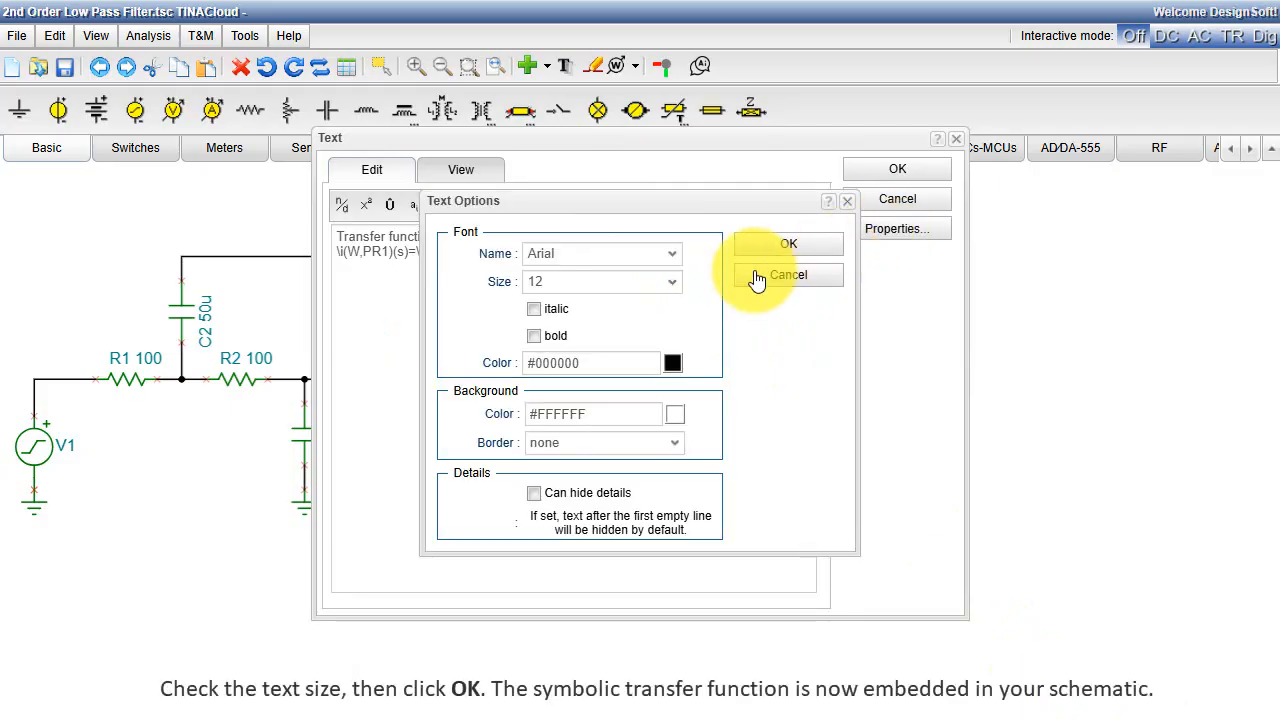
pyautogui.click(668, 281)
pyautogui.click(580, 336)
pyautogui.click(772, 248)
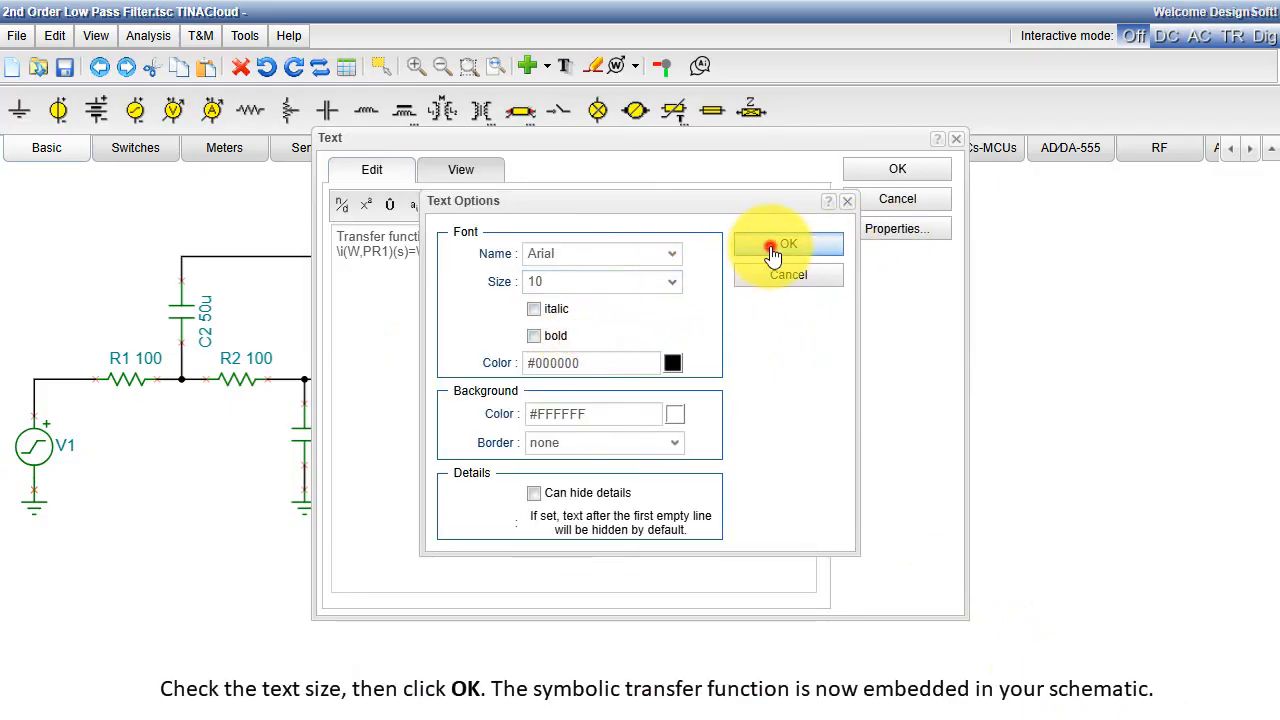
pyautogui.click(871, 172)
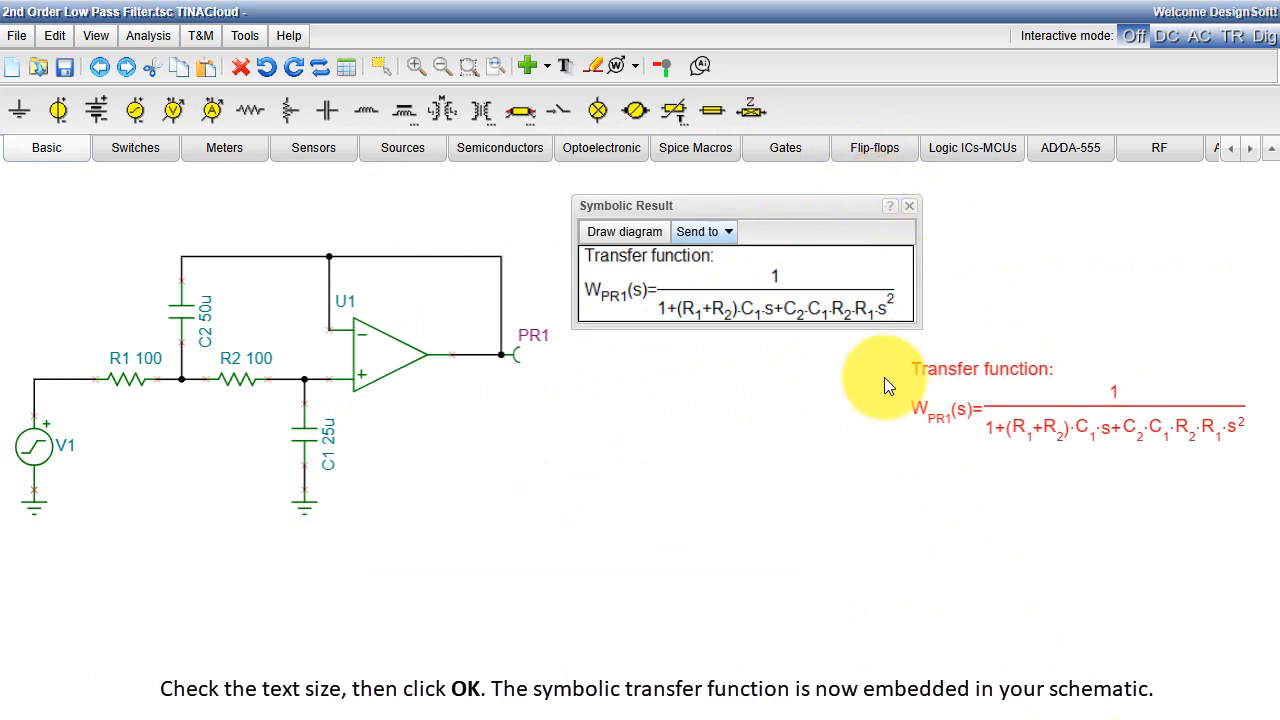
pyautogui.click(572, 414)
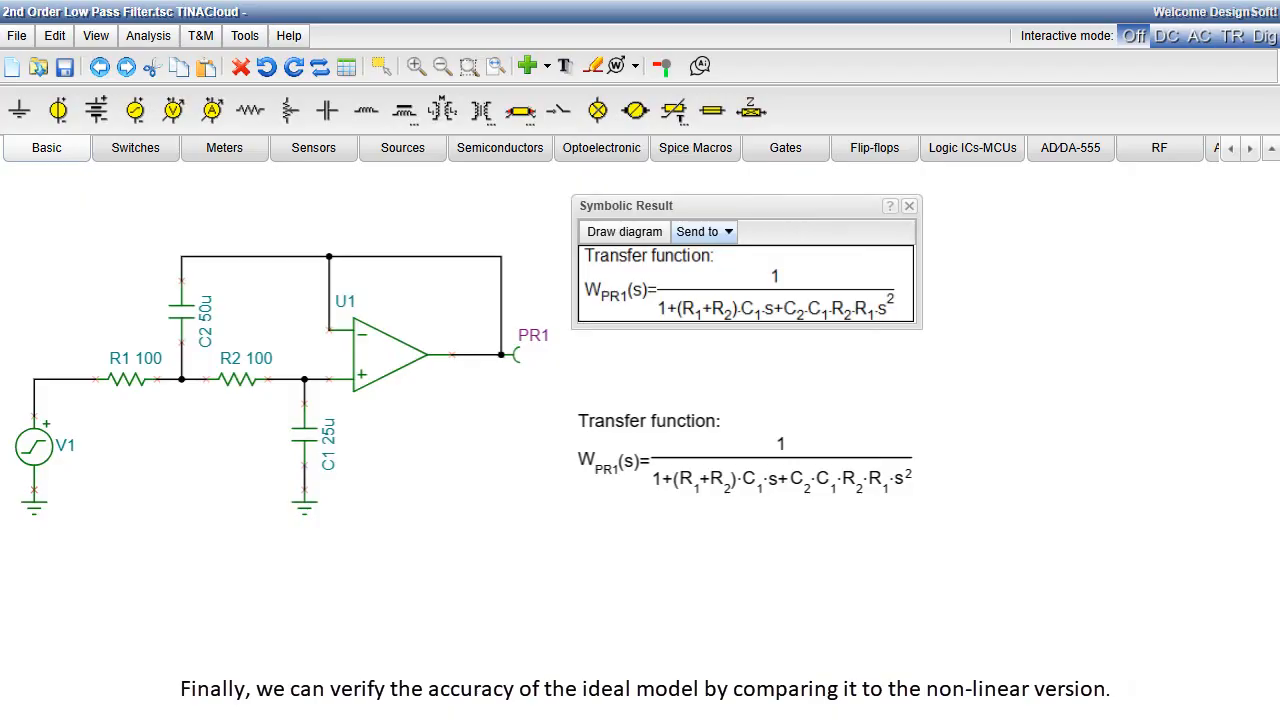
# Send the symbolic transfer function to the Interpreter and run it to plot its gain and phase.
pyautogui.click(730, 233)
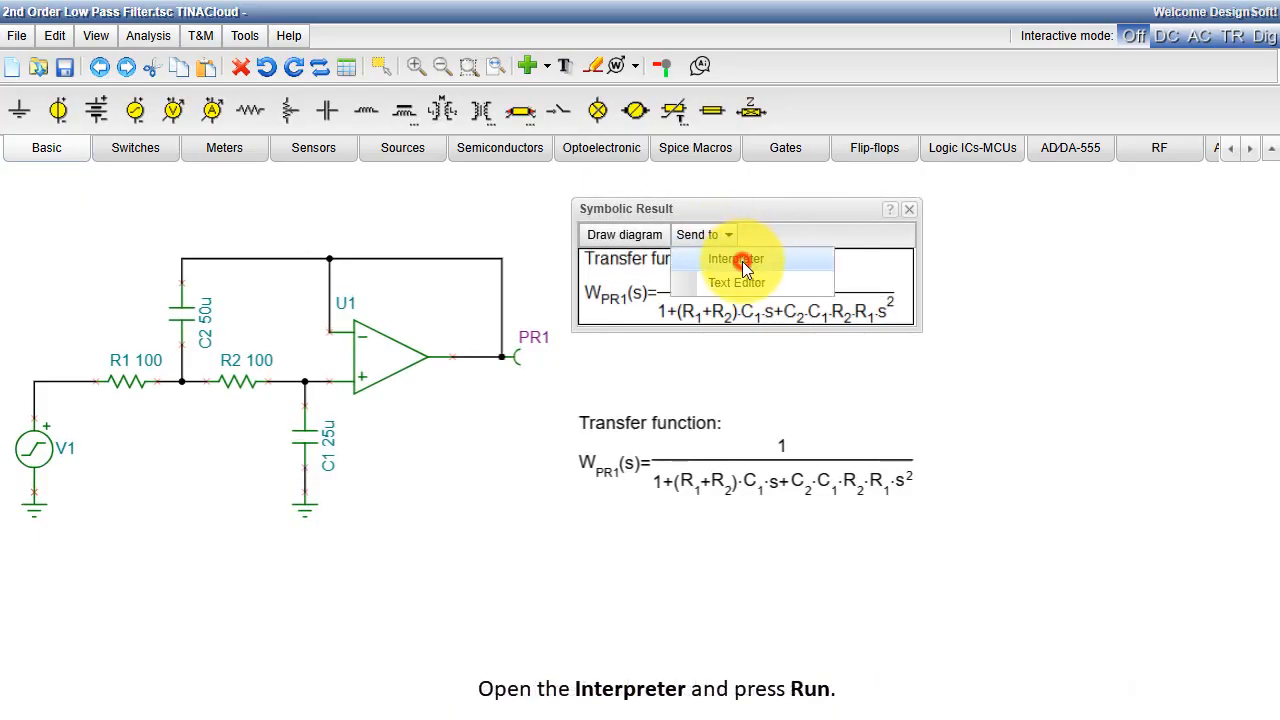
pyautogui.click(740, 260)
pyautogui.click(670, 127)
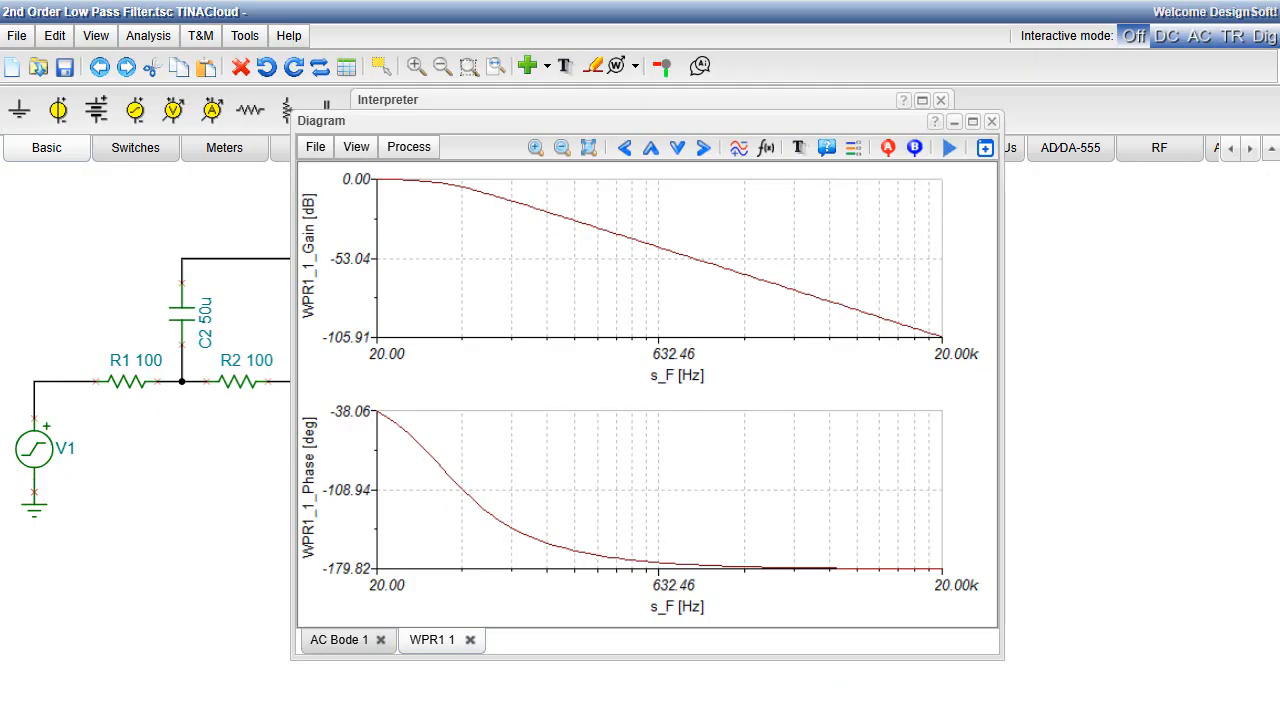
# Copy the gain curve from the WPR1 1 diagram and paste it into the gain plot of AC Bode 1.
pyautogui.click(449, 183)
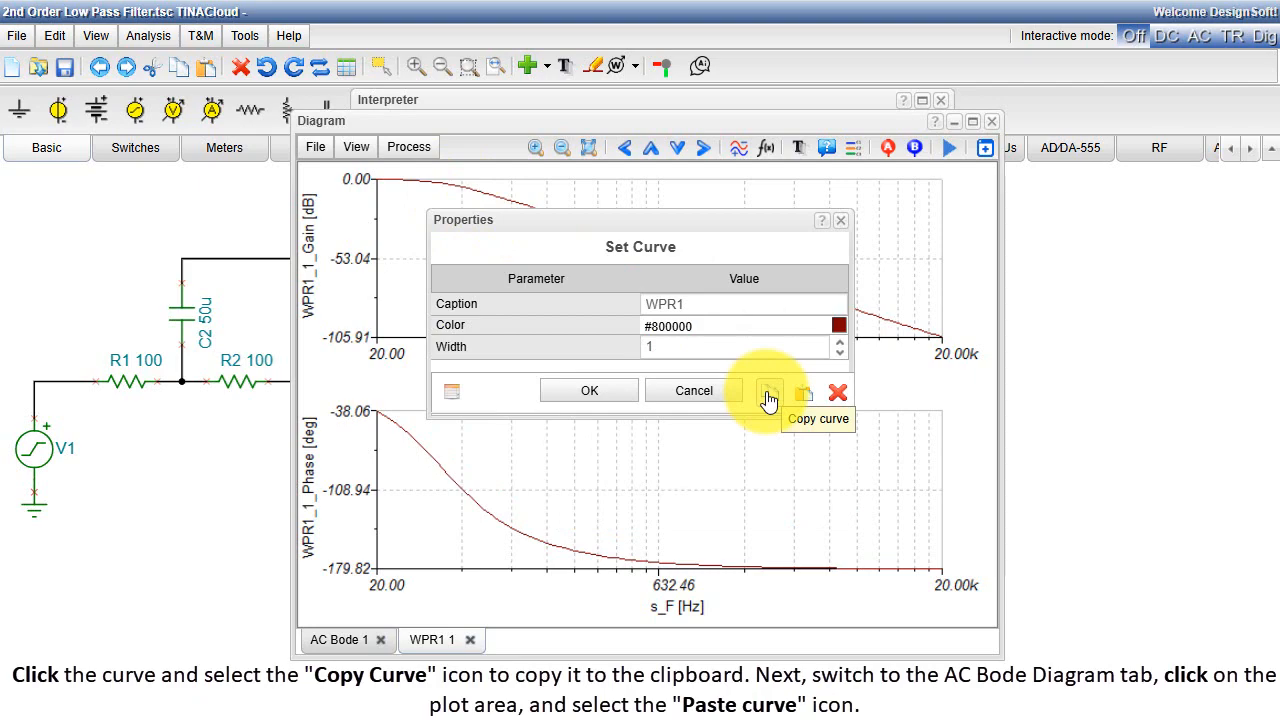
pyautogui.click(768, 397)
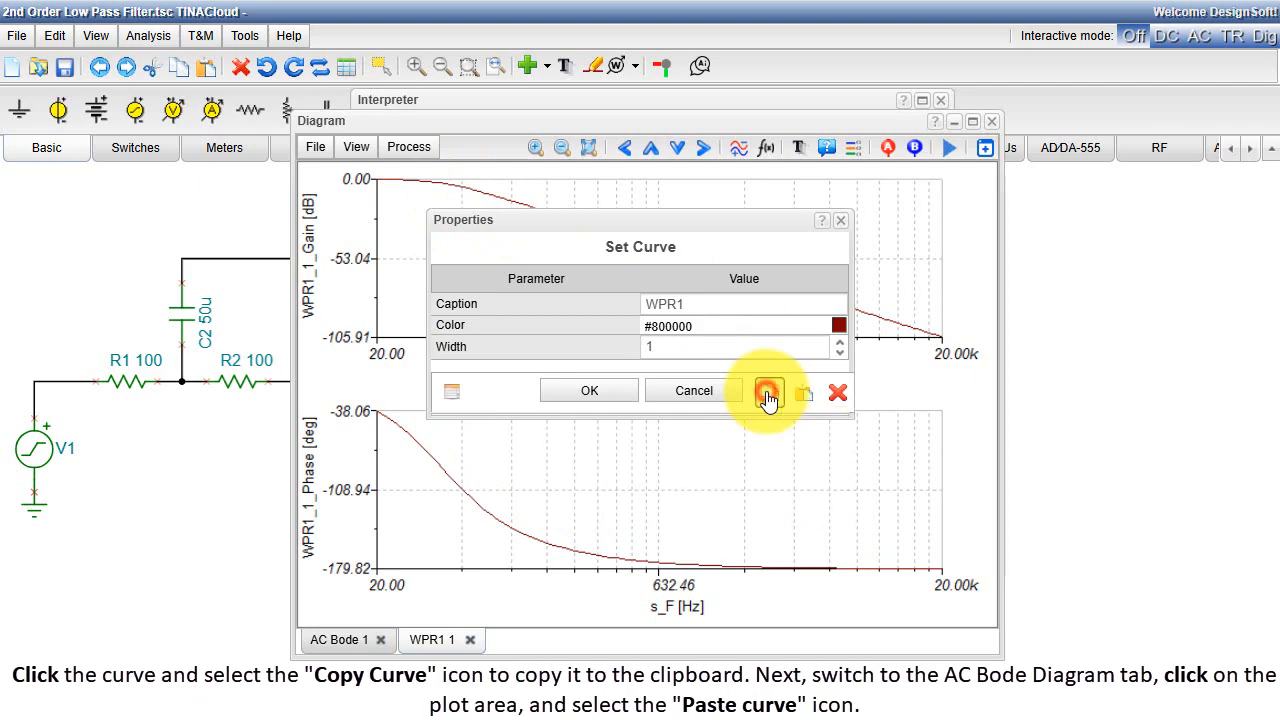
pyautogui.click(340, 640)
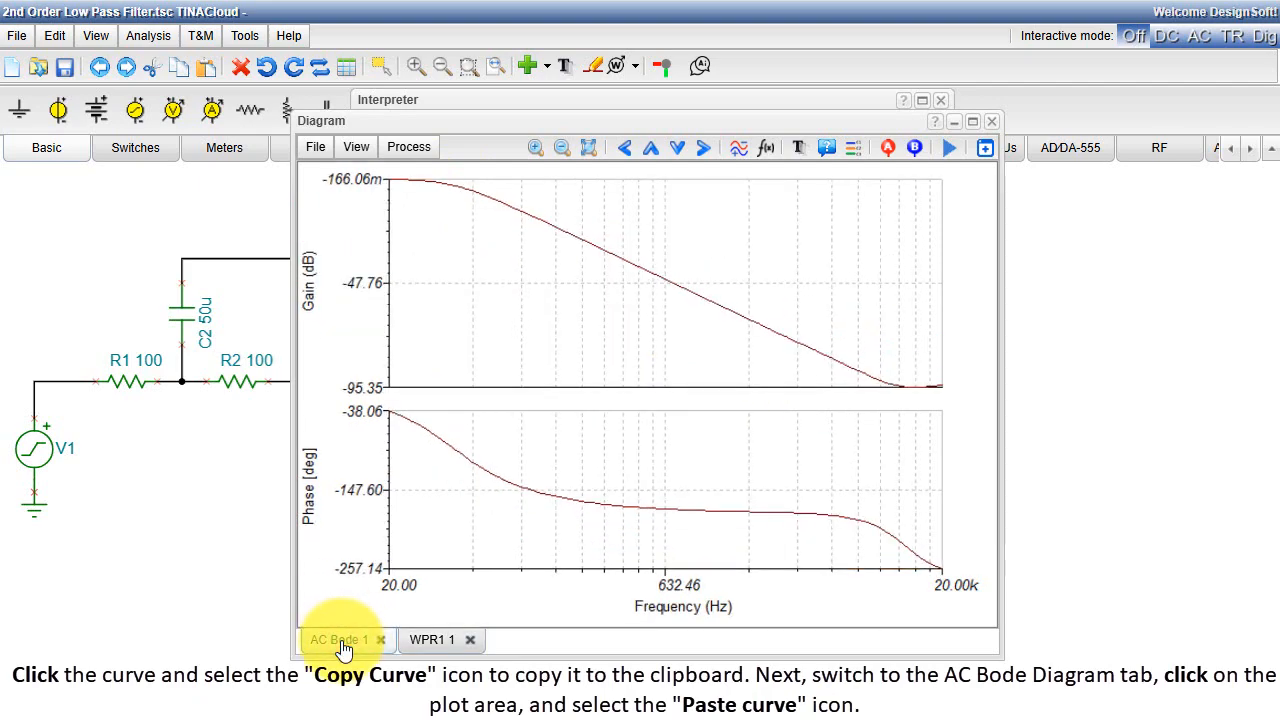
pyautogui.click(494, 206)
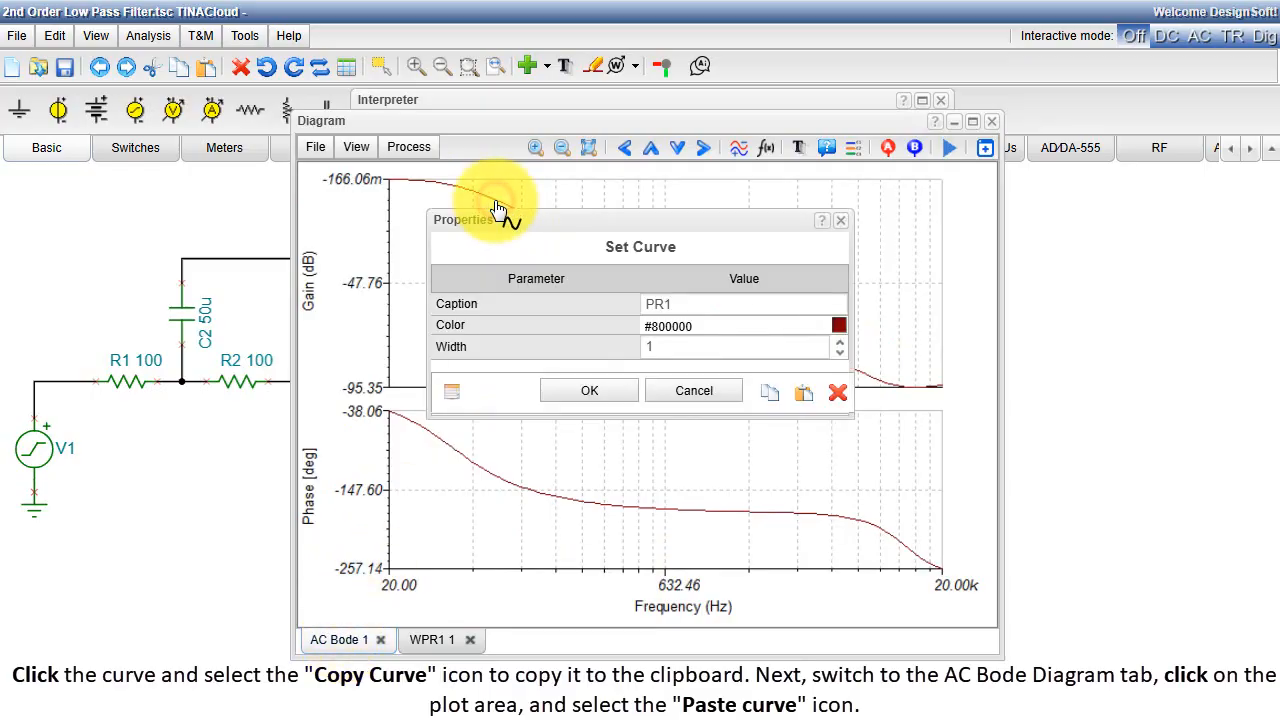
pyautogui.click(803, 392)
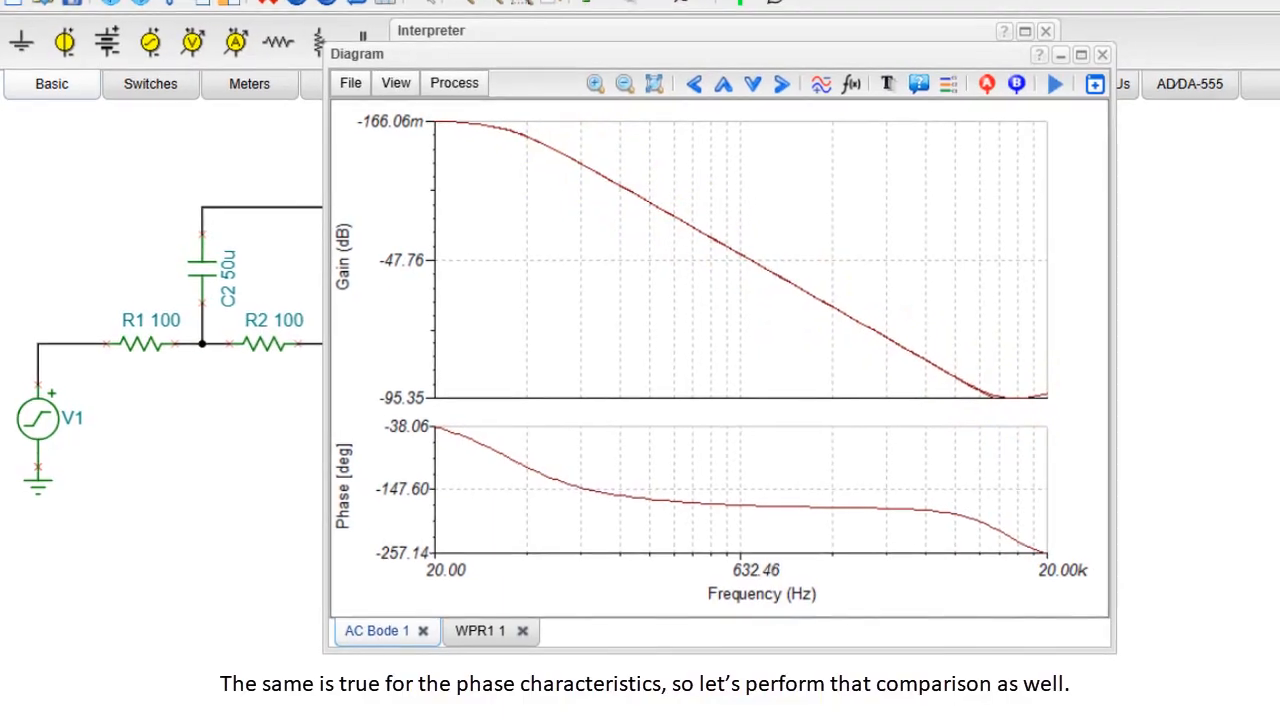
# Copy the phase curve from the WPR1 1 diagram and paste it into the phase plot of AC Bode 1.
pyautogui.click(432, 641)
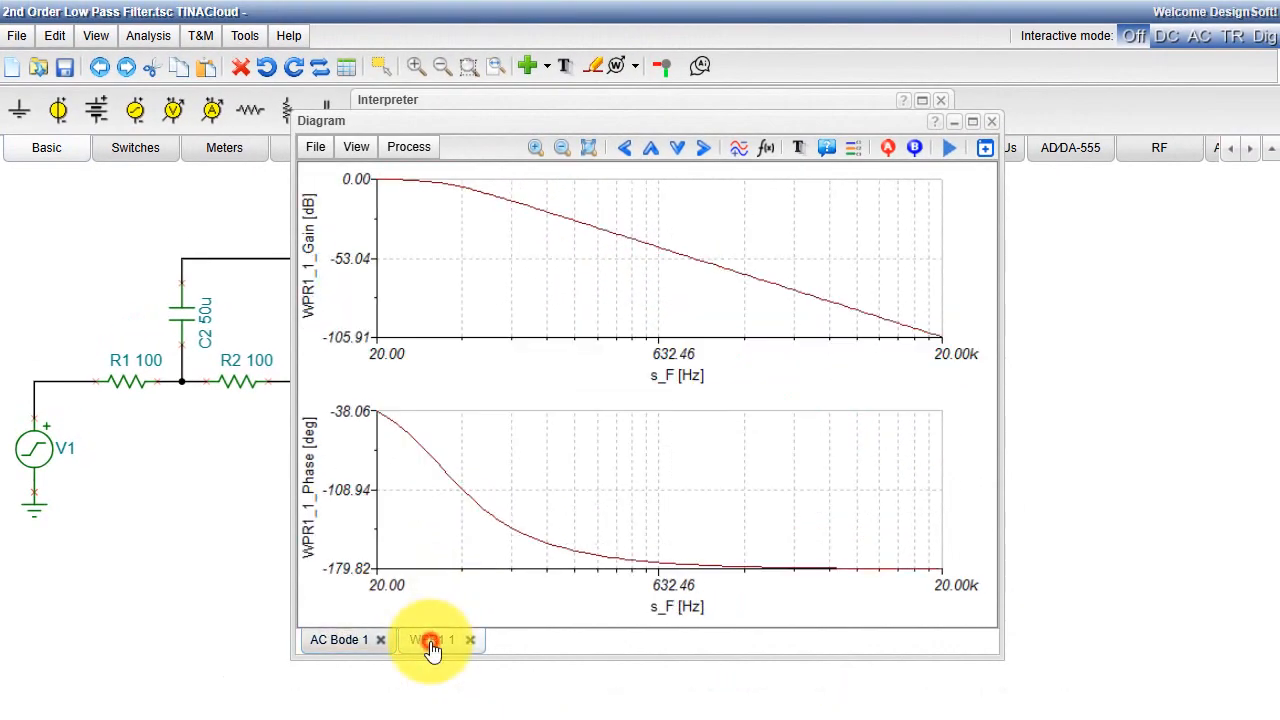
pyautogui.doubleClick(430, 459)
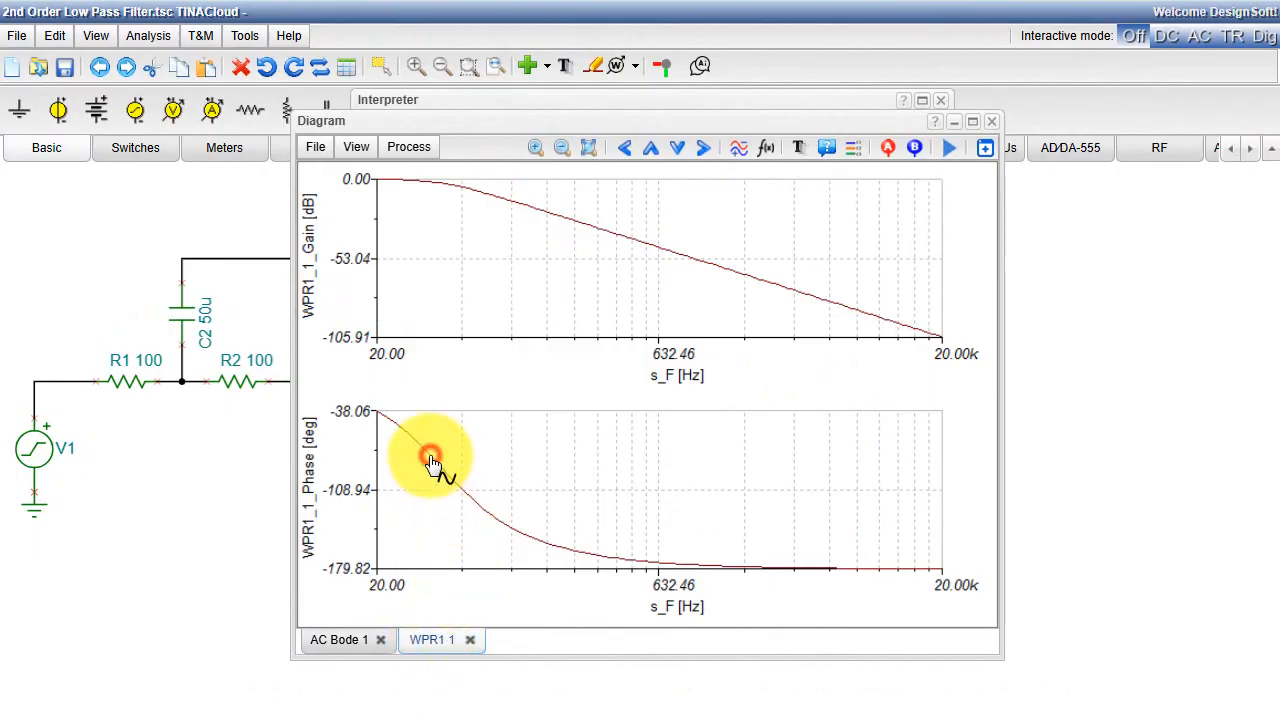
pyautogui.click(837, 389)
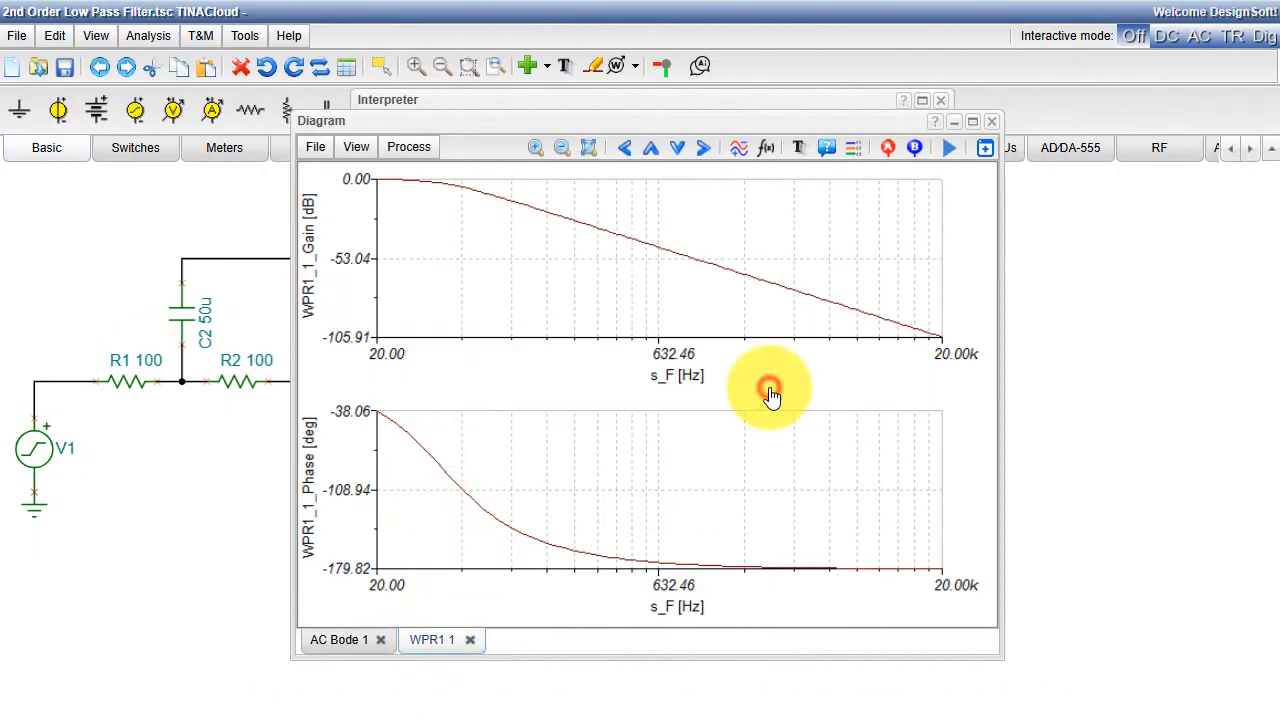
pyautogui.click(337, 641)
pyautogui.doubleClick(495, 510)
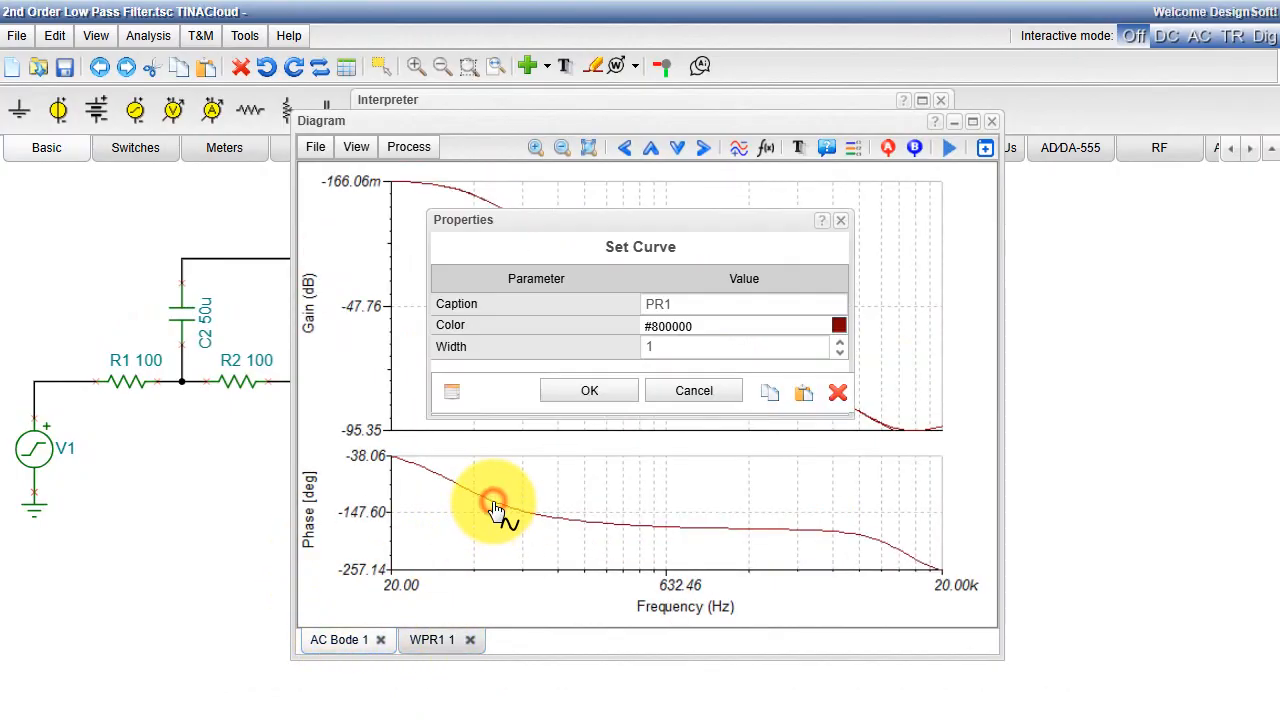
pyautogui.click(803, 397)
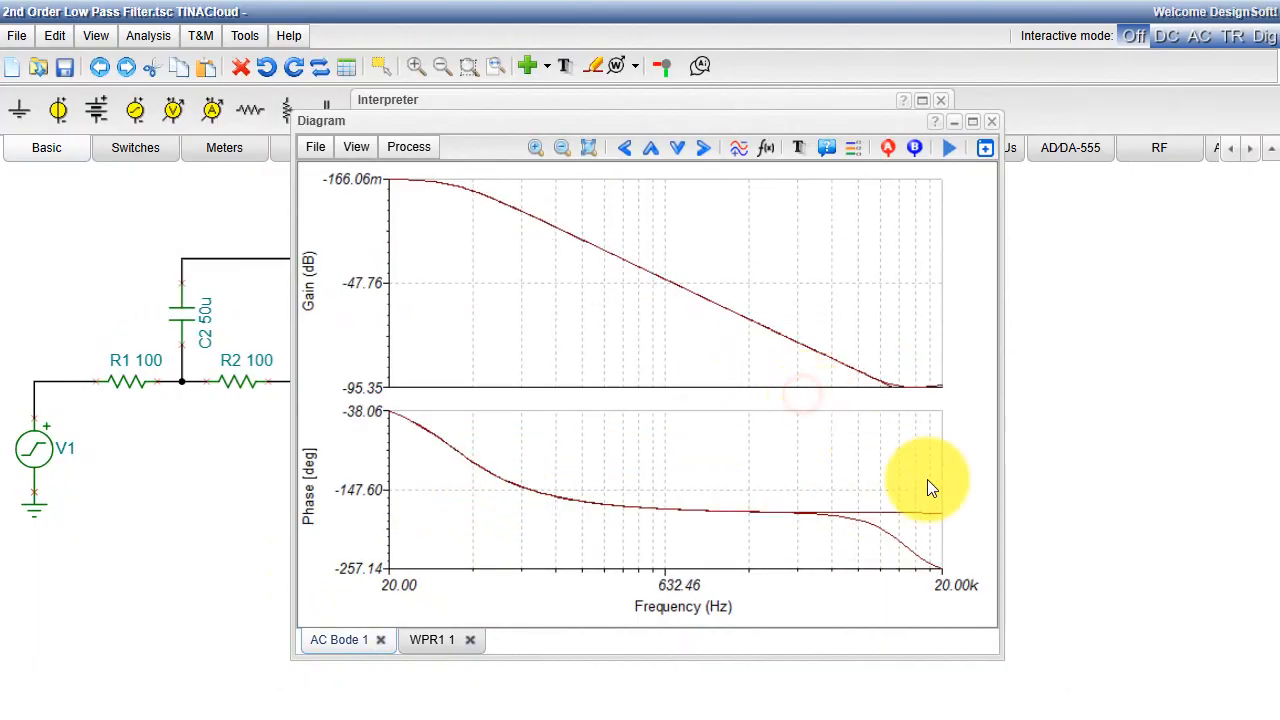